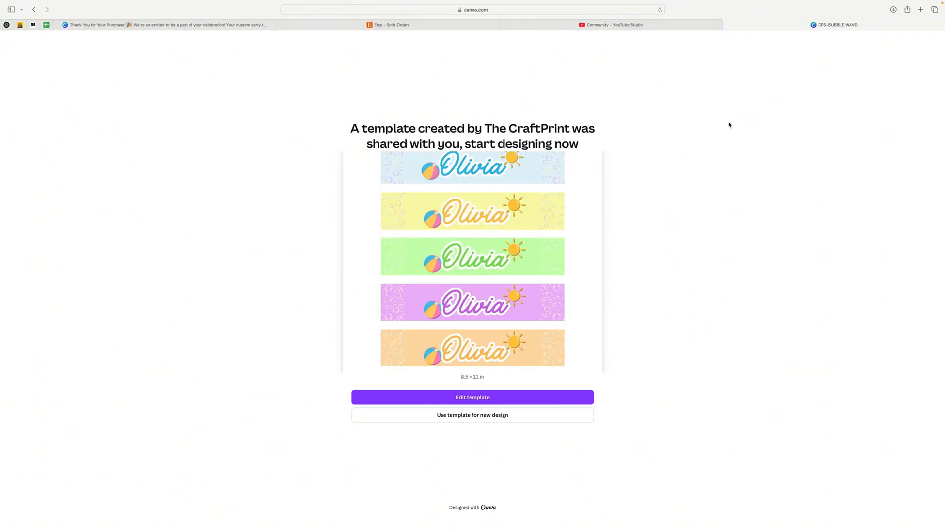
# Create a new design from the shared bubble wand template.
pyautogui.click(468, 416)
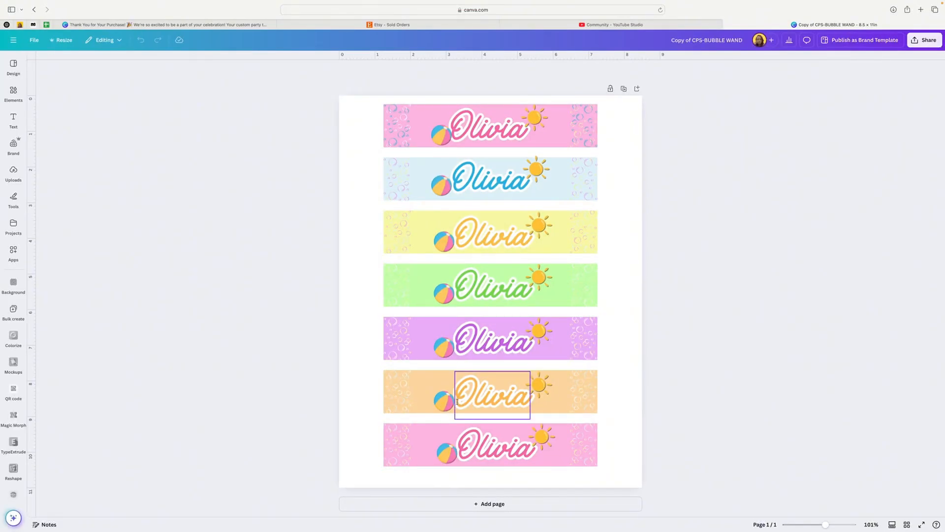
# Open the design's title for renaming and select its full text.
pyautogui.click(34, 40)
pyautogui.click(58, 60)
pyautogui.click(58, 61)
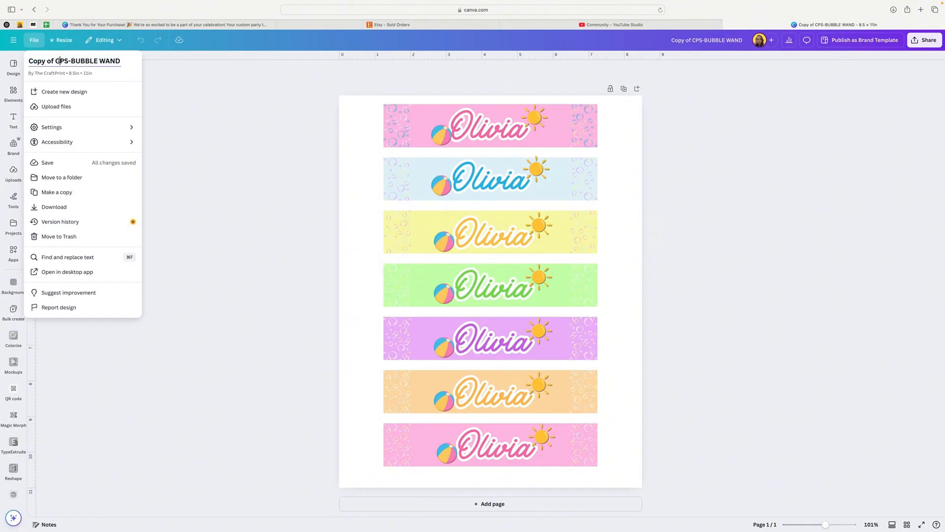
pyautogui.tripleClick(58, 60)
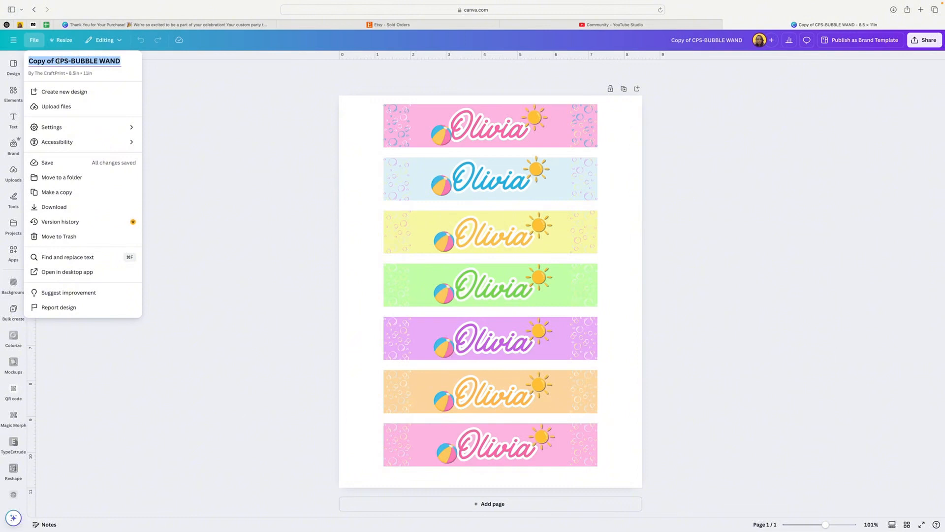
pyautogui.click(166, 123)
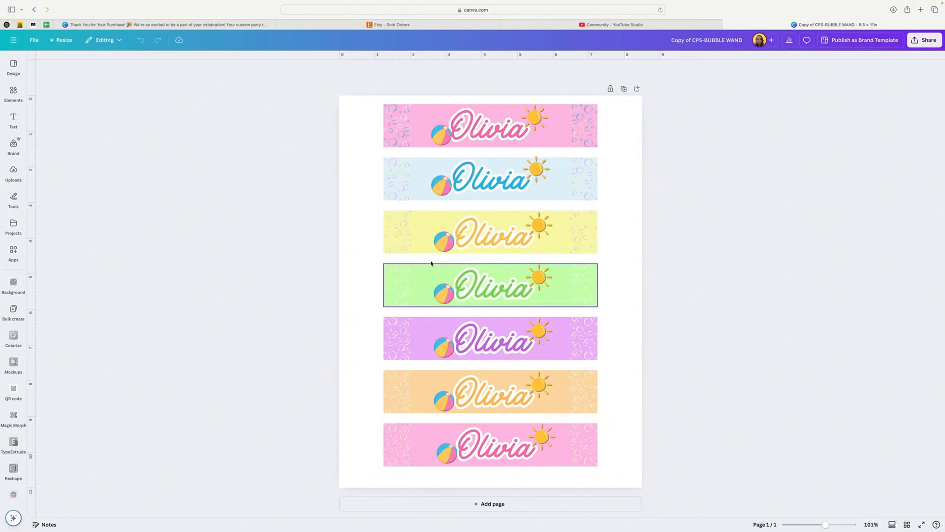
# Open the custom solid color picker for the top pink banner's background.
pyautogui.click(418, 114)
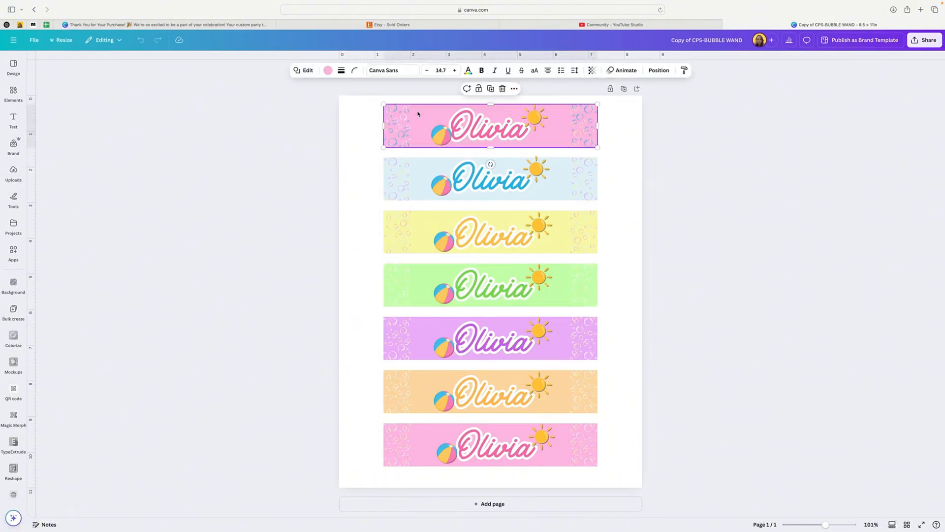
pyautogui.click(329, 71)
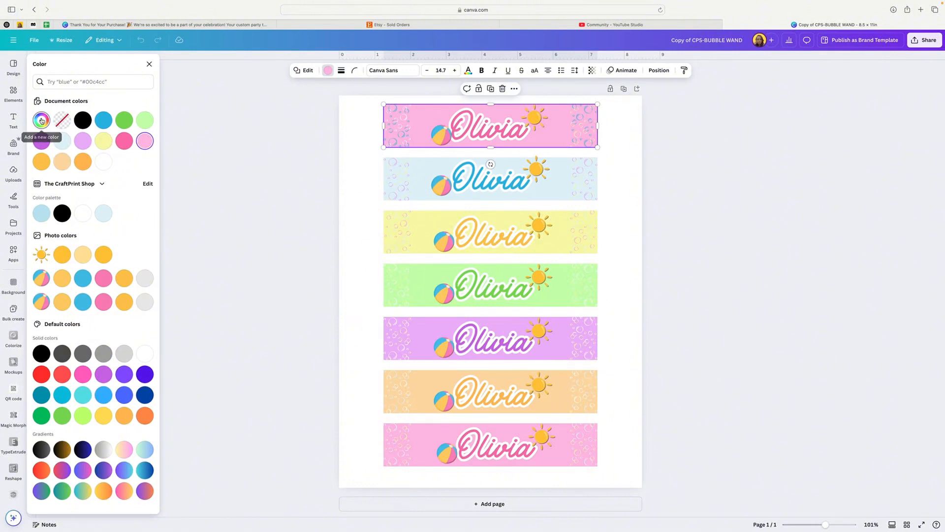
pyautogui.click(42, 121)
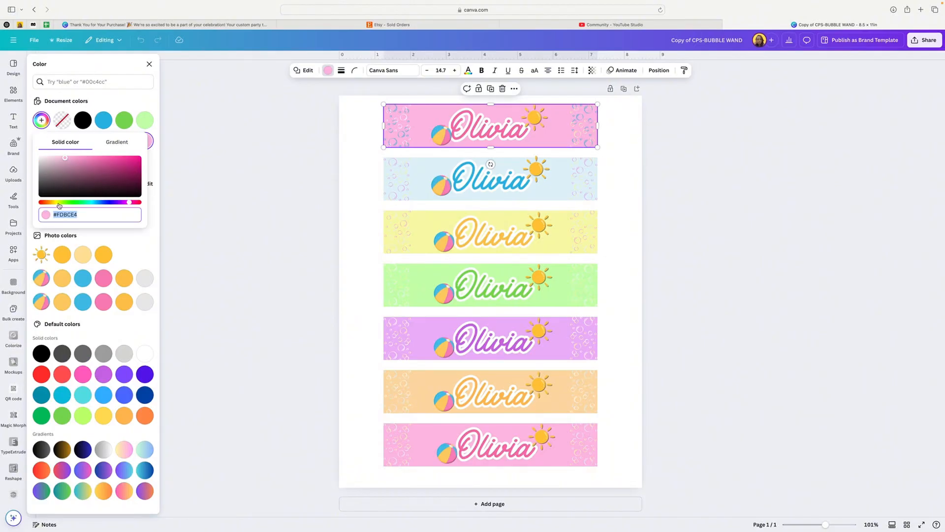
pyautogui.click(213, 154)
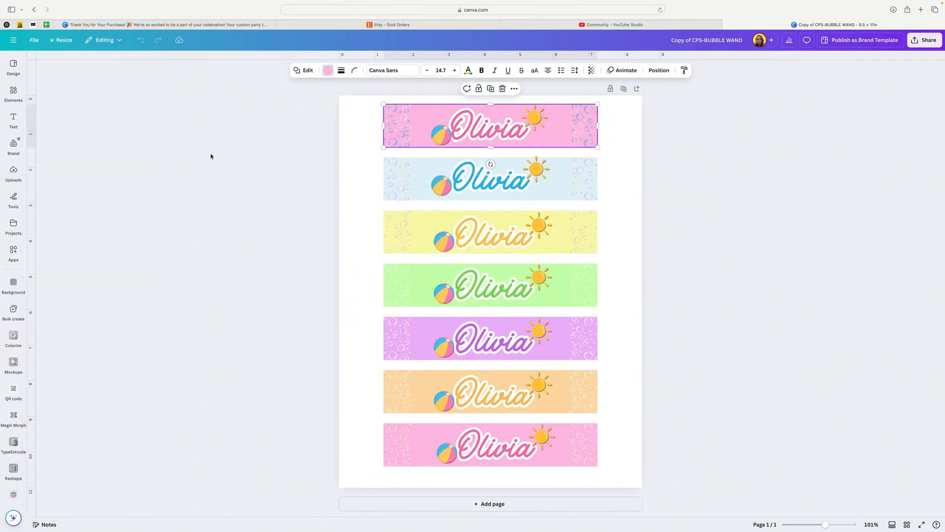
# Replace the name on the top pink banner with the recipient's first name and widen its text box to fit one line.
pyautogui.click(487, 127)
pyautogui.doubleClick(487, 128)
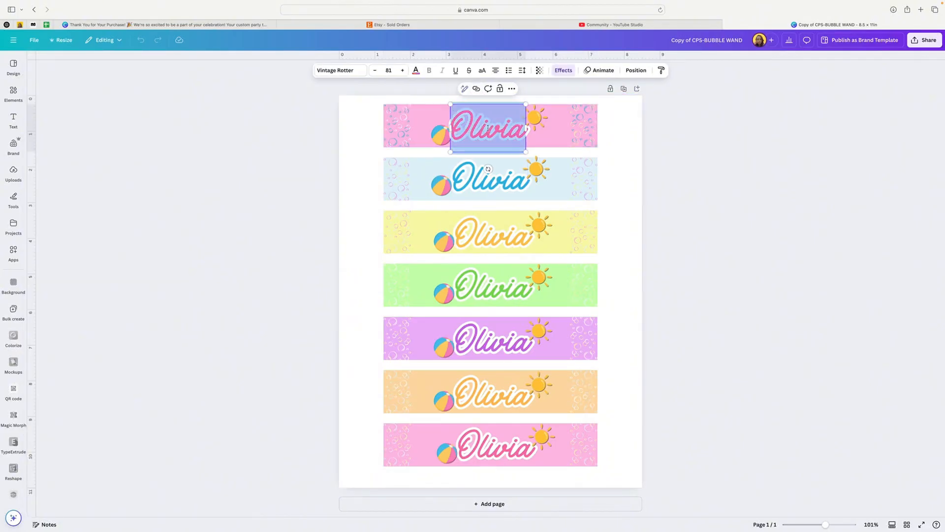
pyautogui.write('A')
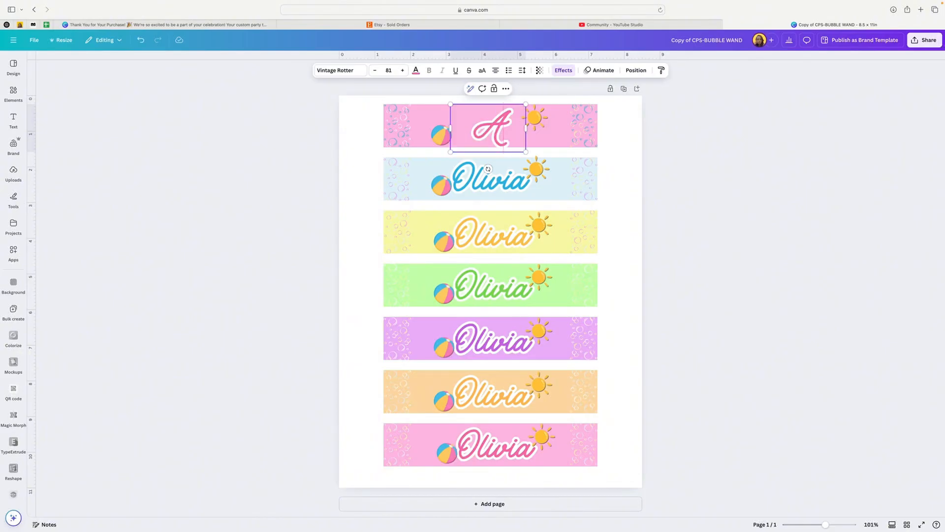
pyautogui.write('viy')
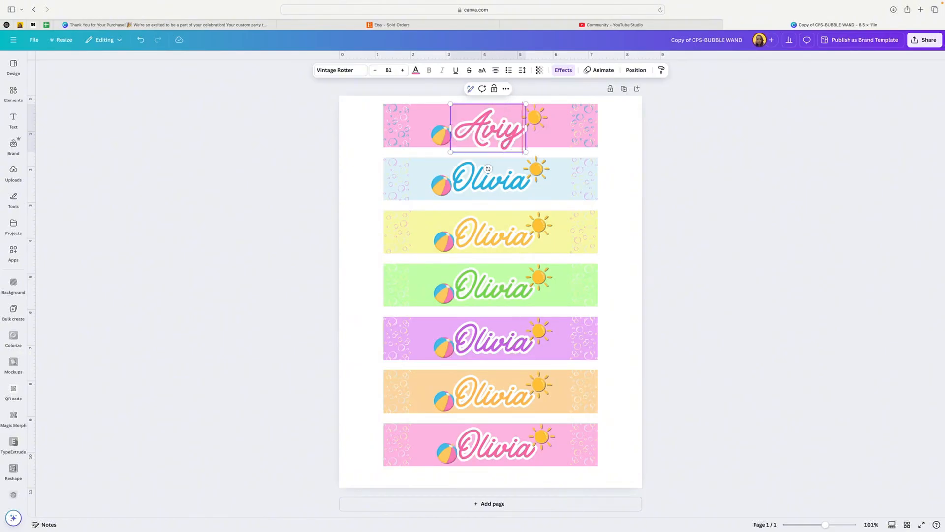
pyautogui.press('Return')
pyautogui.write('a')
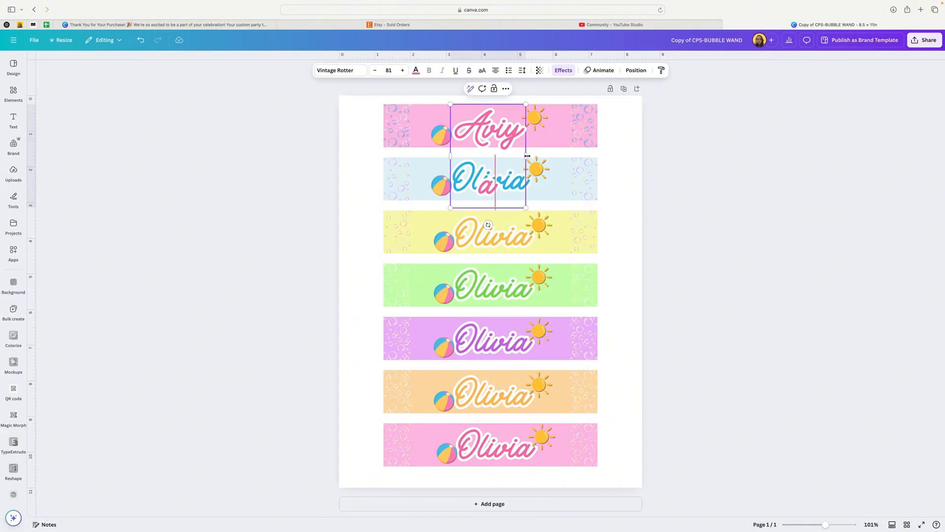
pyautogui.moveTo(529, 157); pyautogui.dragTo(554, 156)
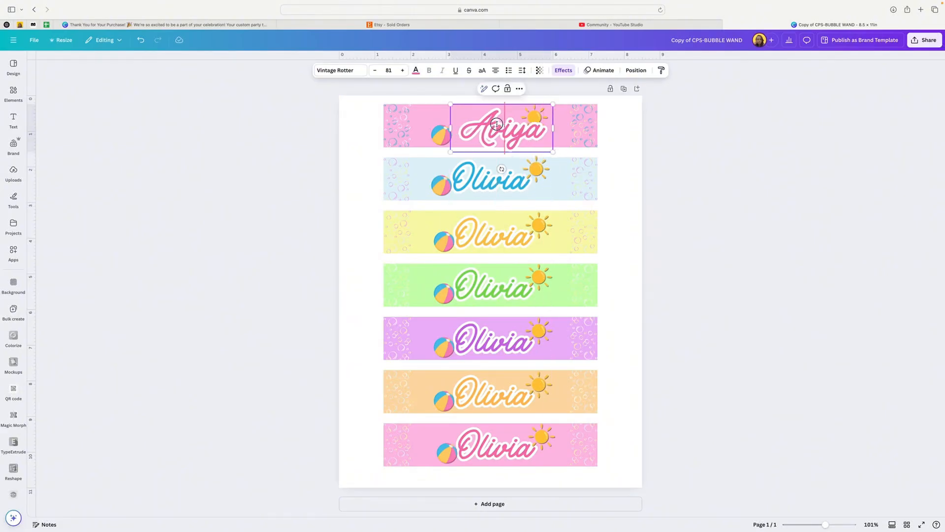
pyautogui.click(606, 130)
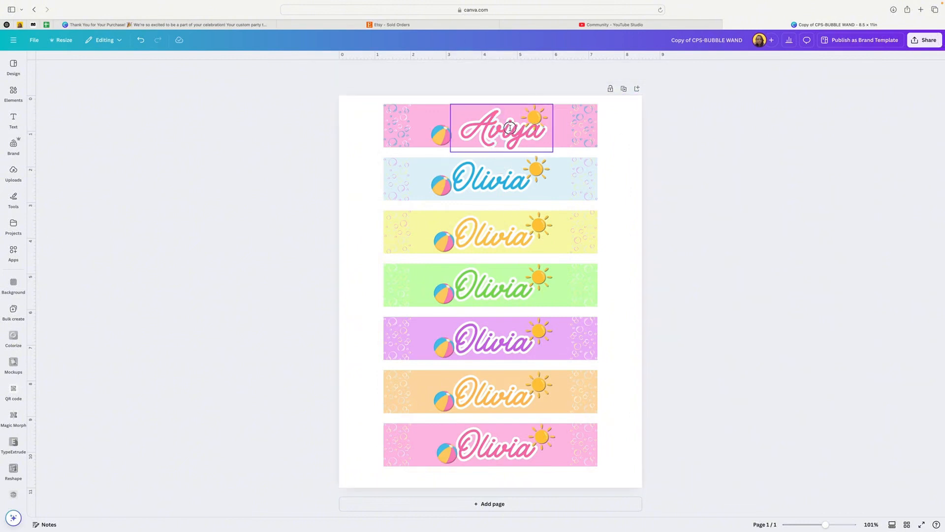
# Scale the top banner's name down to size 77.9, centered on the banner, and nudge the sun and beach ball around it.
pyautogui.moveTo(509, 127); pyautogui.dragTo(540, 146)
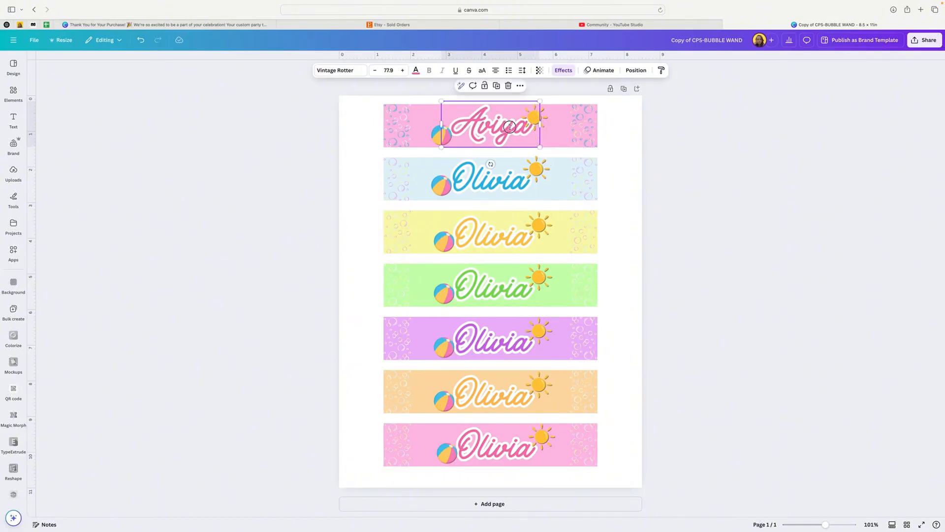
pyautogui.click(627, 127)
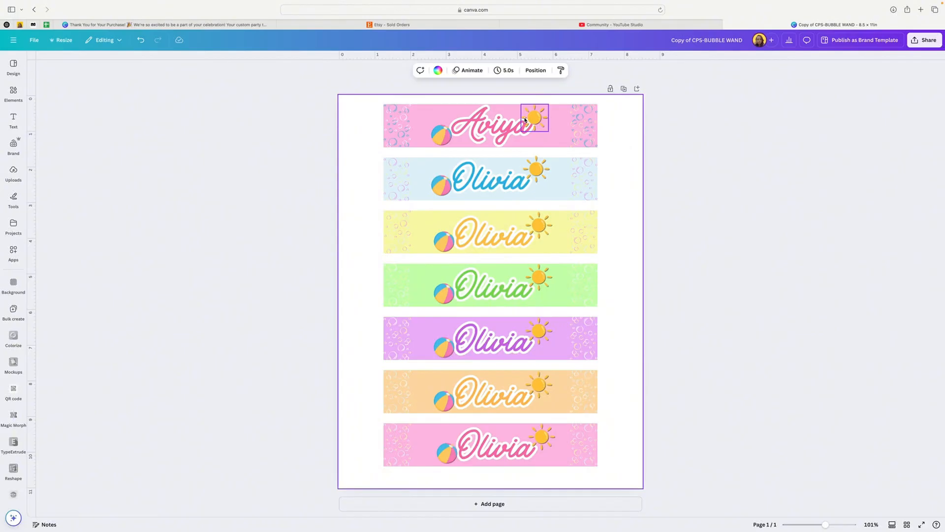
pyautogui.click(525, 119)
pyautogui.moveTo(525, 120); pyautogui.dragTo(539, 117)
pyautogui.click(448, 140)
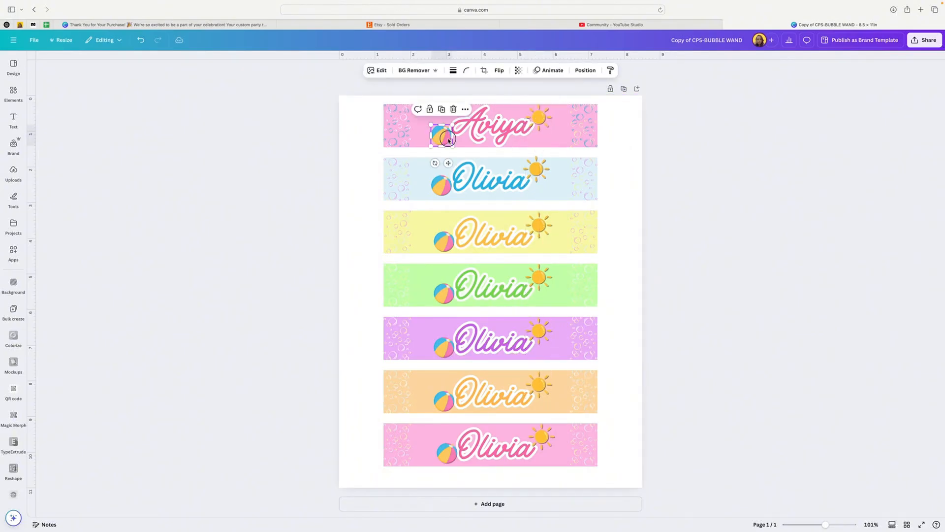
pyautogui.moveTo(448, 140); pyautogui.dragTo(448, 139)
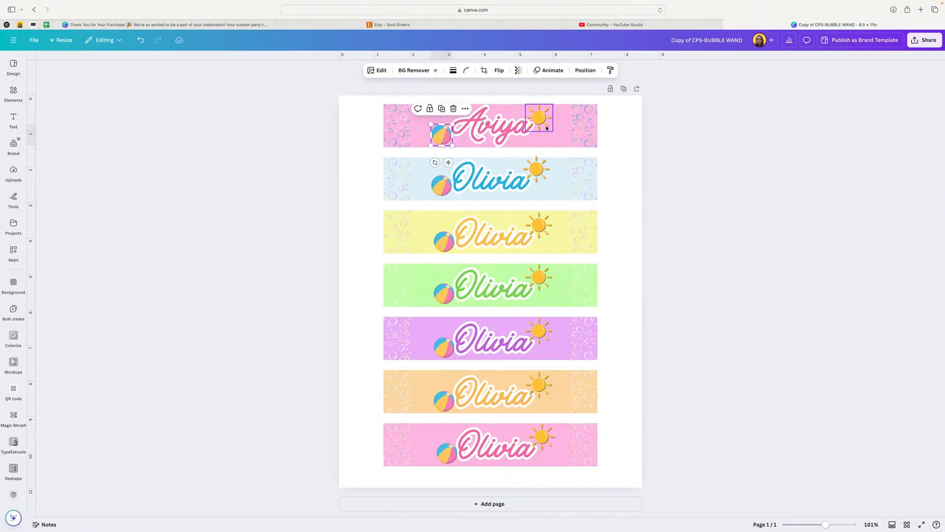
pyautogui.click(546, 123)
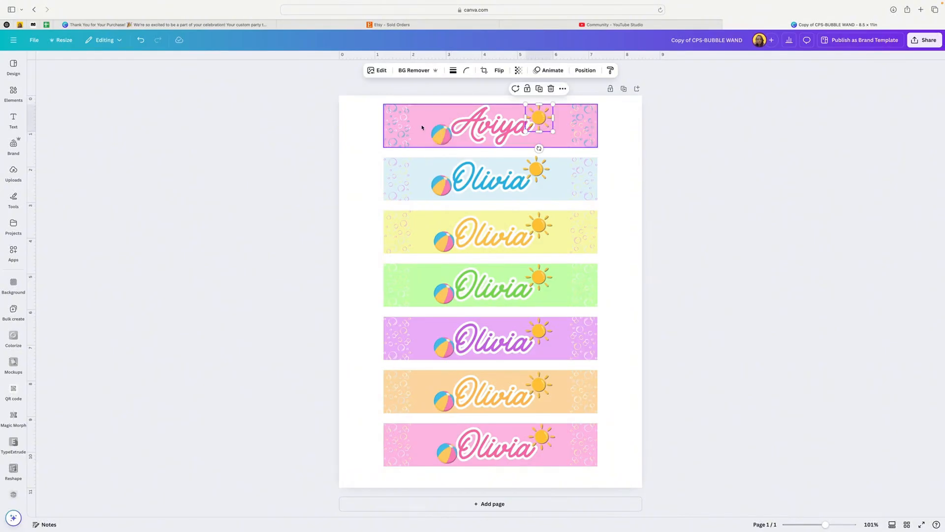
# Inspect the color options of the bubble graphics at both ends of the top pink banner and the blue banner.
pyautogui.click(402, 124)
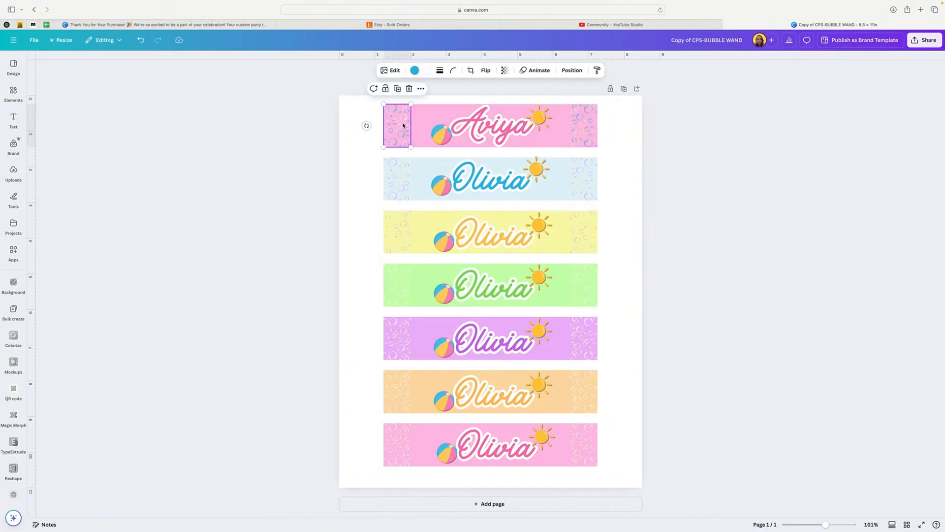
pyautogui.scroll(-1, 404, 126)
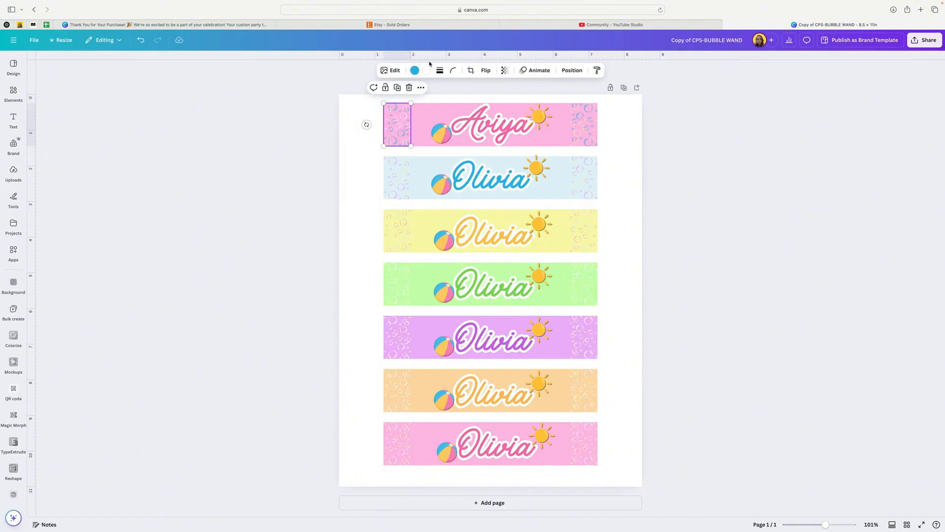
pyautogui.click(586, 125)
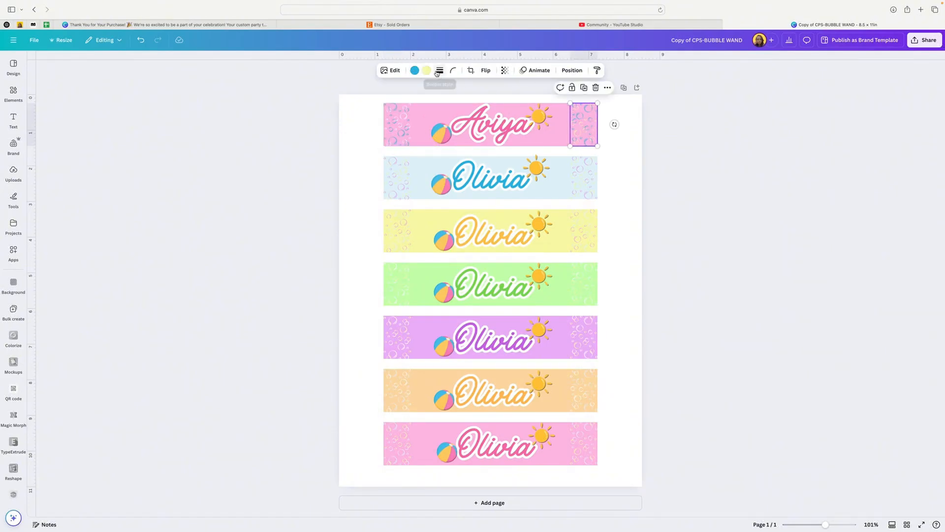
pyautogui.click(400, 176)
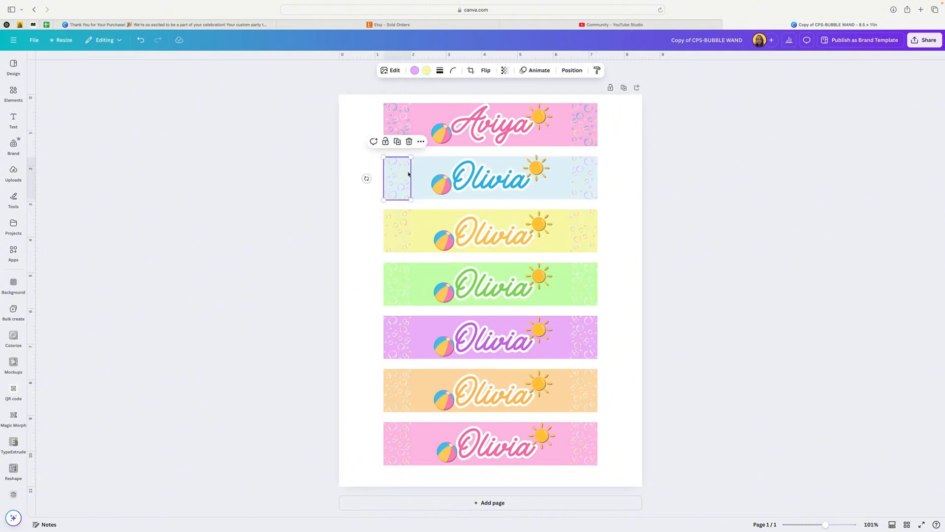
pyautogui.click(582, 178)
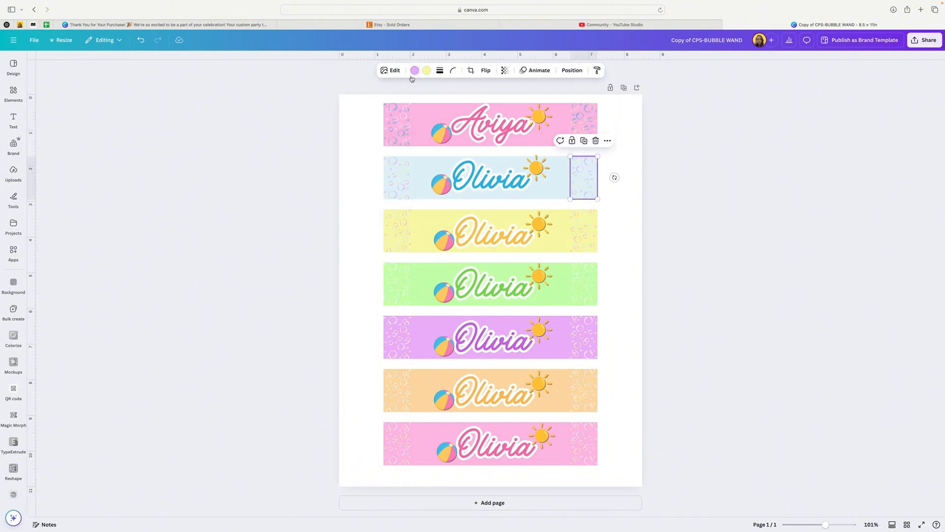
# Delete the bubble graphics from both ends of the top pink banner.
pyautogui.click(406, 120)
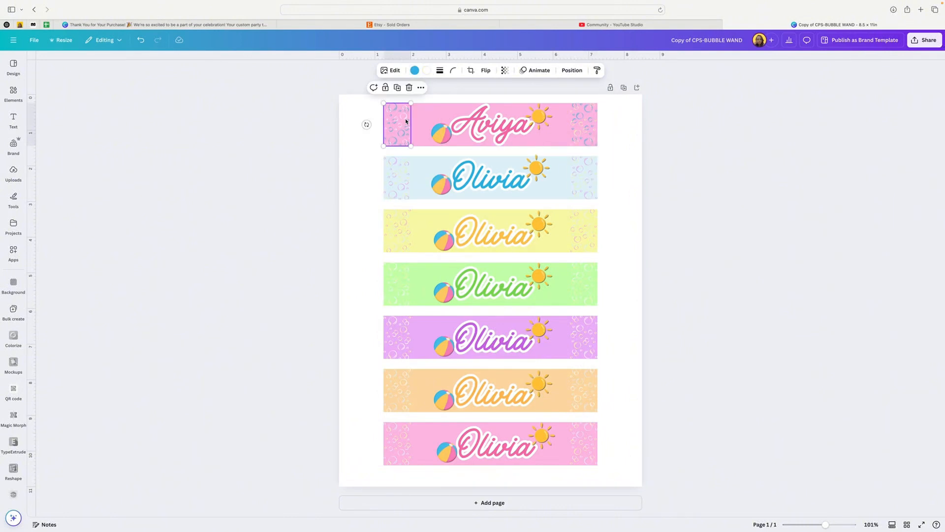
pyautogui.moveTo(407, 121); pyautogui.dragTo(592, 129)
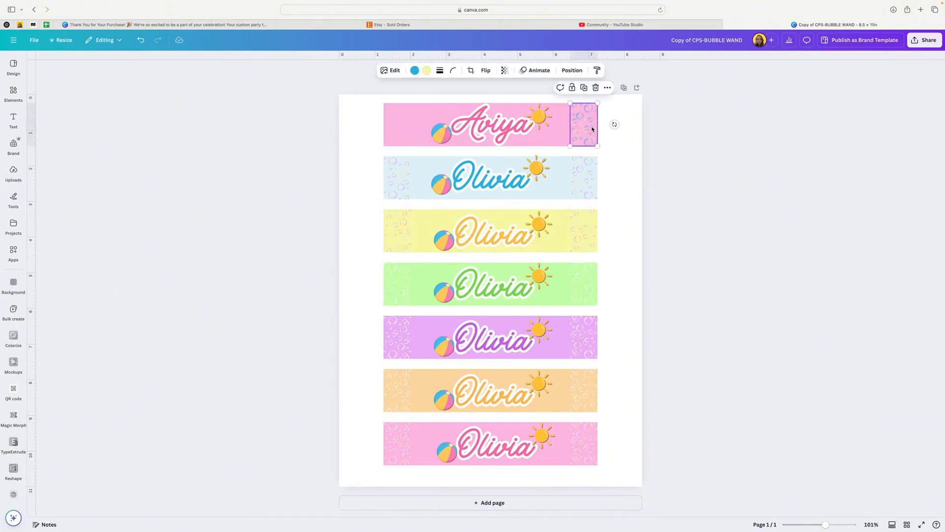
pyautogui.press('Delete')
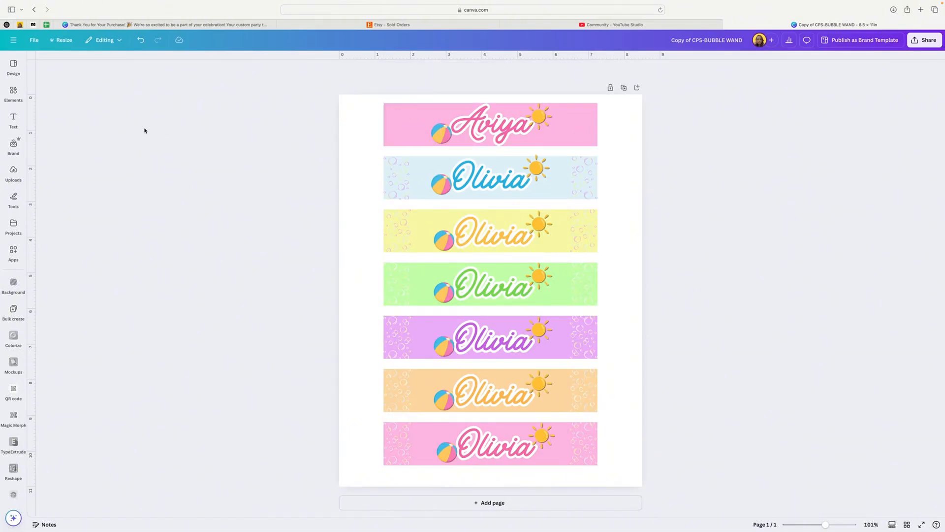
# Search the elements library for "blowing bubbles" and show all of the graphics results.
pyautogui.click(10, 69)
pyautogui.click(9, 69)
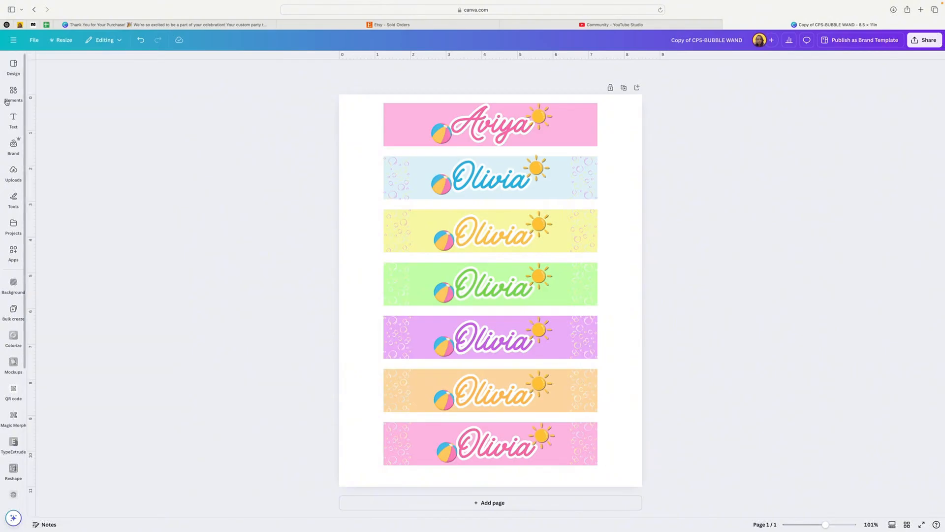
pyautogui.click(11, 91)
pyautogui.click(13, 67)
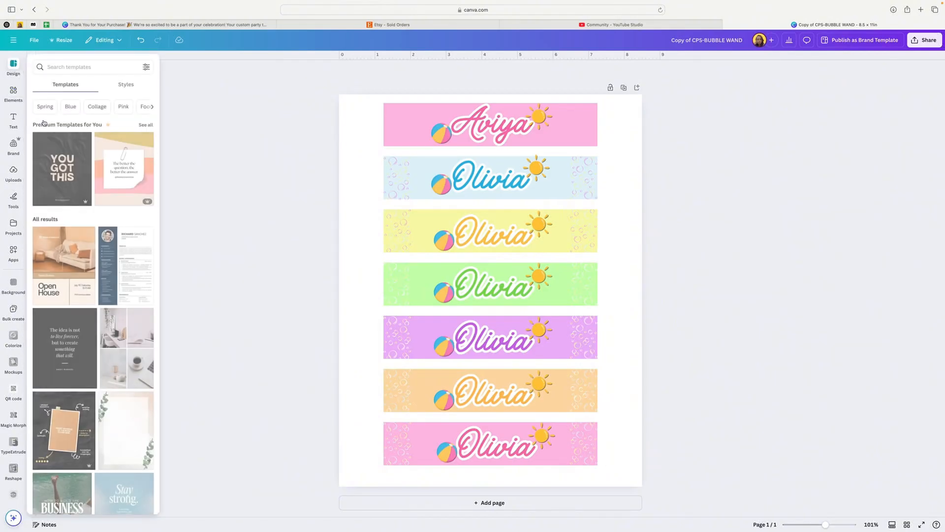
pyautogui.click(13, 91)
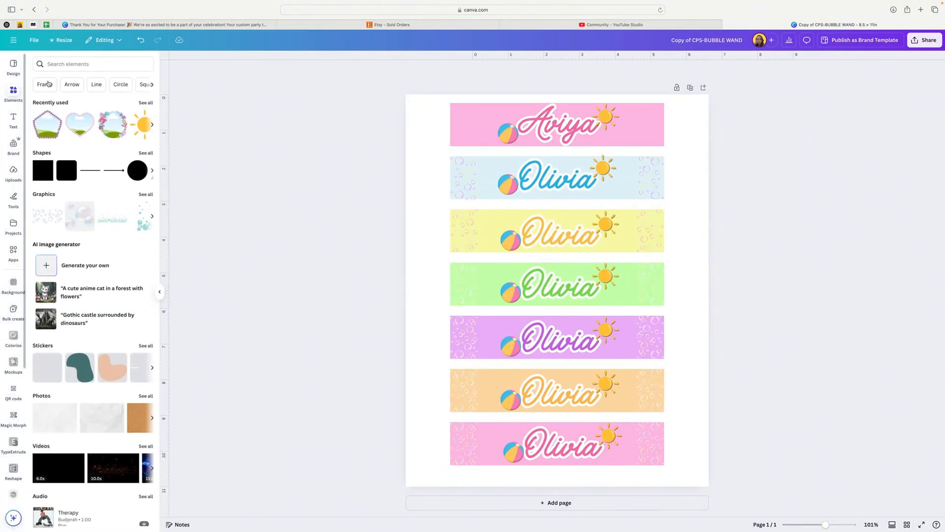
pyautogui.click(67, 63)
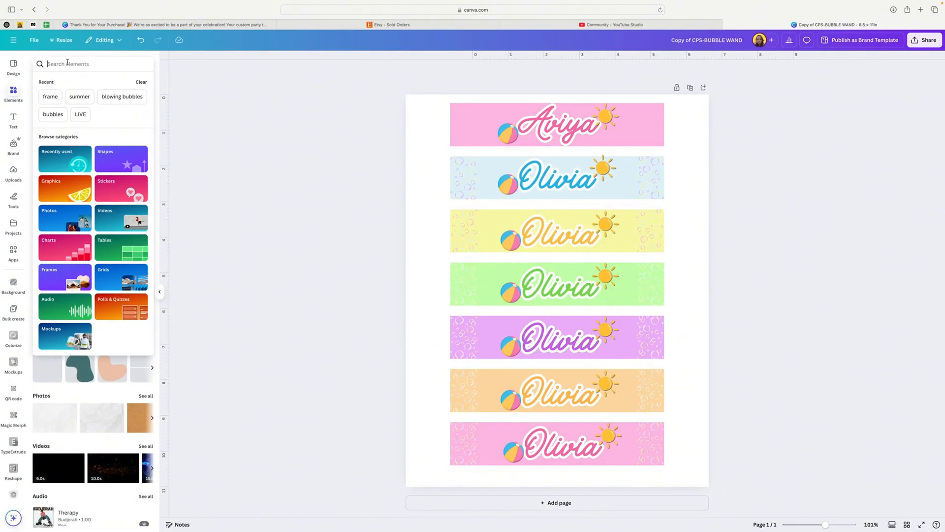
pyautogui.write('blow')
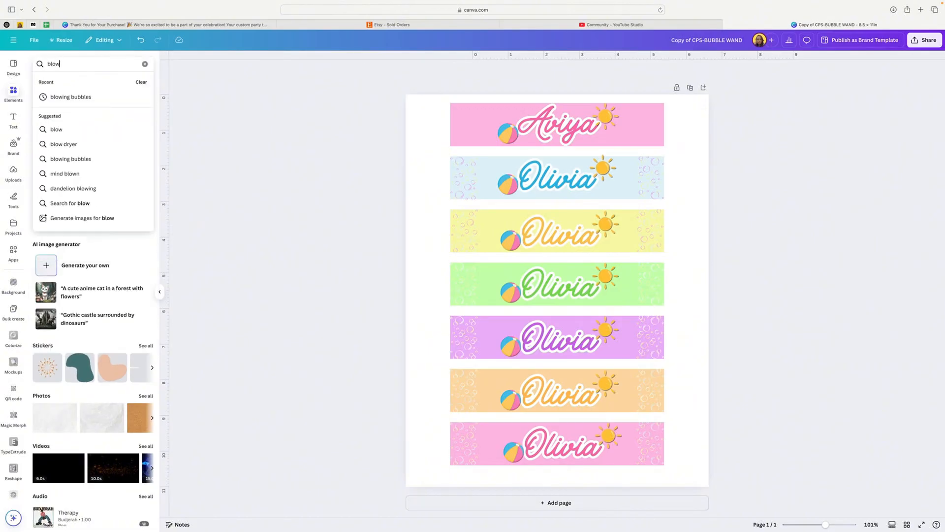
pyautogui.write('ing bu')
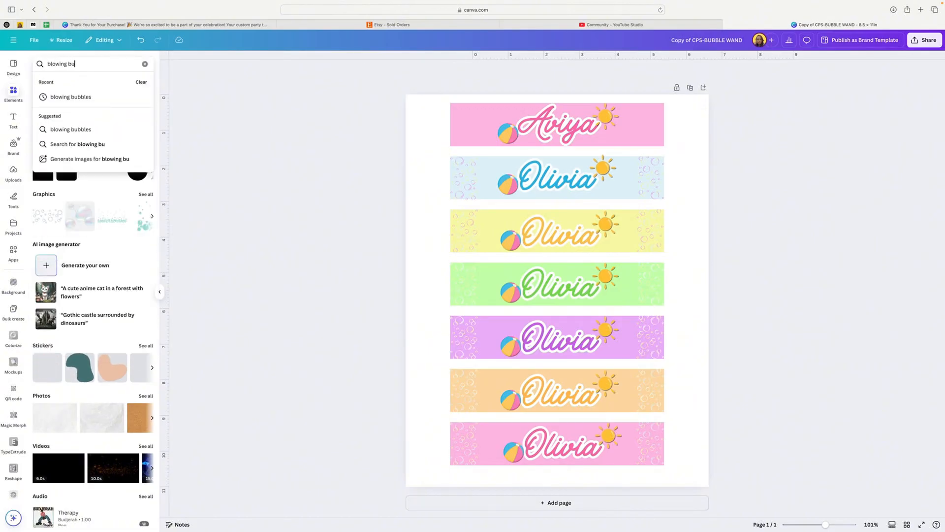
pyautogui.write('bbles')
pyautogui.press('Return')
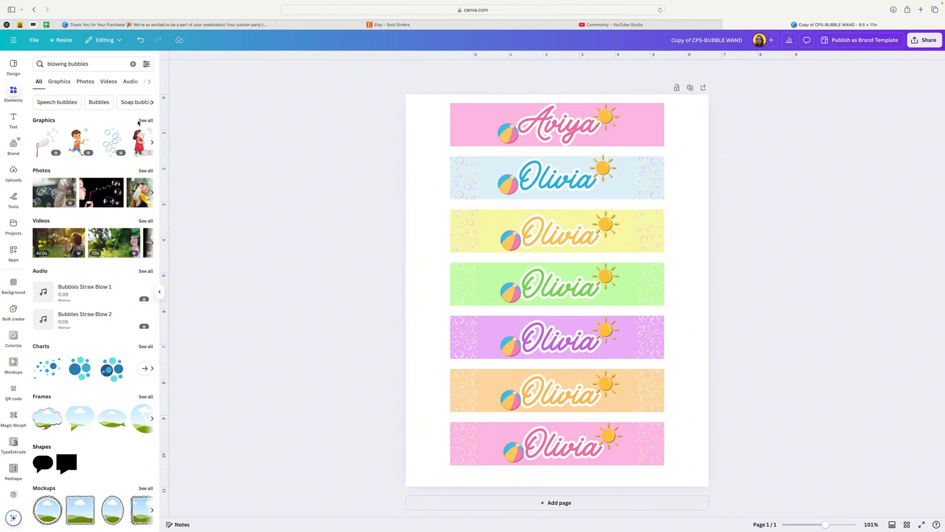
pyautogui.click(145, 121)
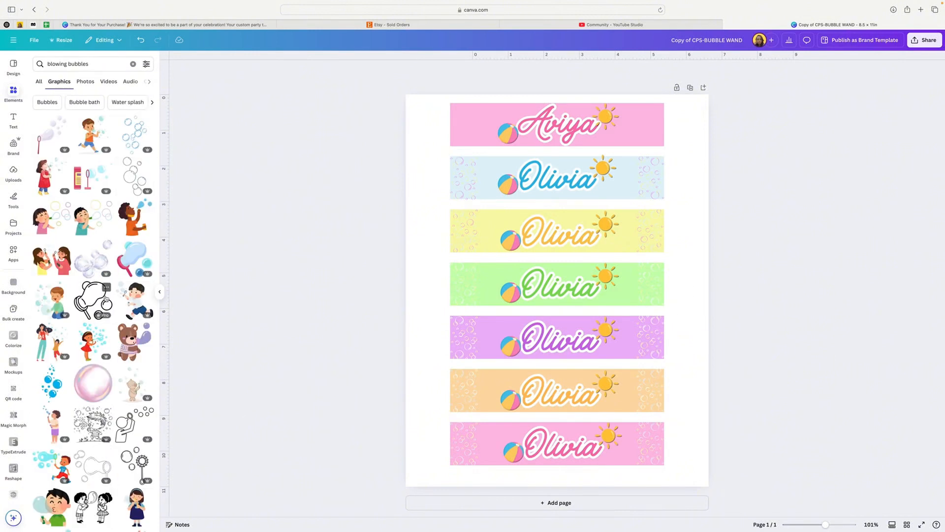
# Add the pink bubble bottle and wand graphic from the results, scaled down to fit the left end of the top pink banner.
pyautogui.scroll(-10, 105, 353)
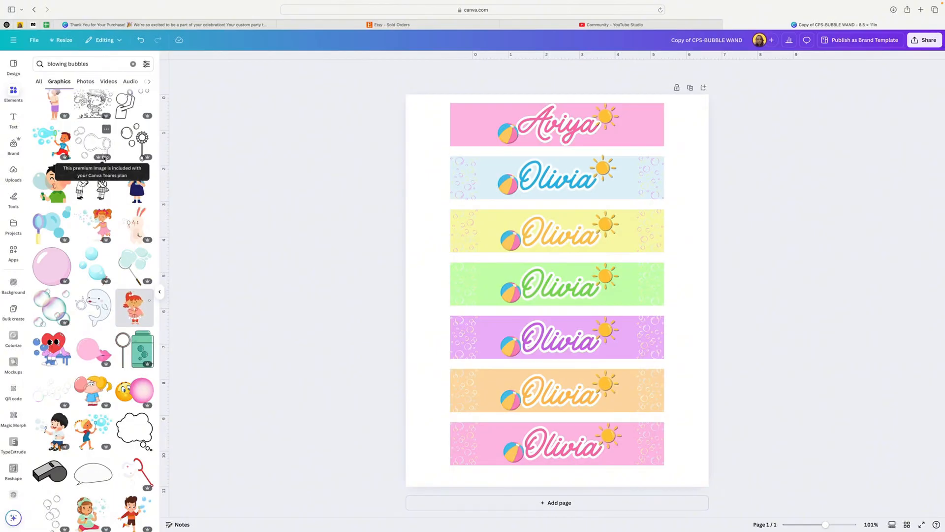
pyautogui.scroll(7, 109, 158)
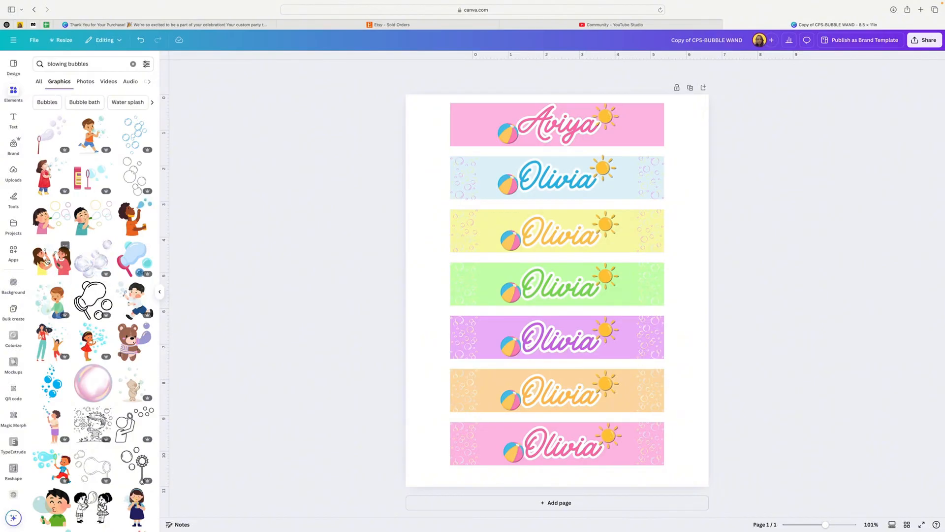
pyautogui.scroll(-1, 60, 260)
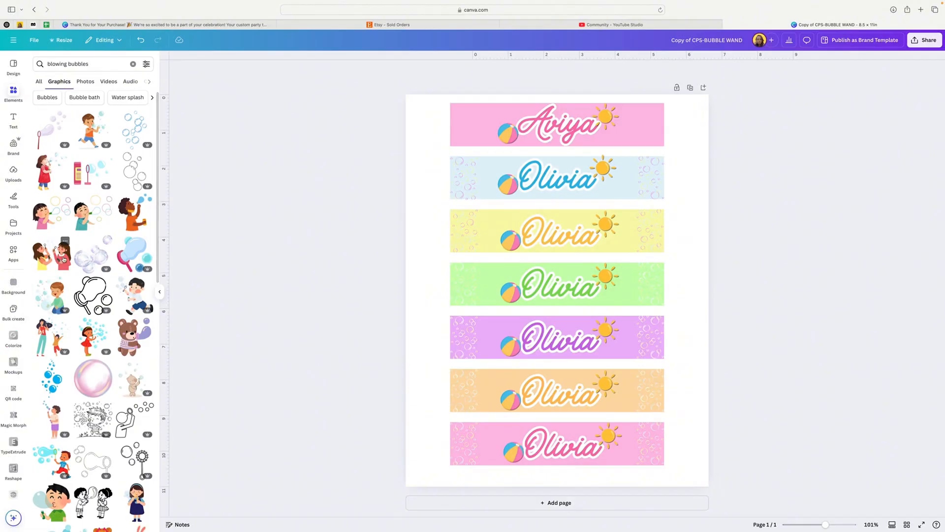
pyautogui.scroll(-3, 64, 258)
pyautogui.scroll(-3, 68, 258)
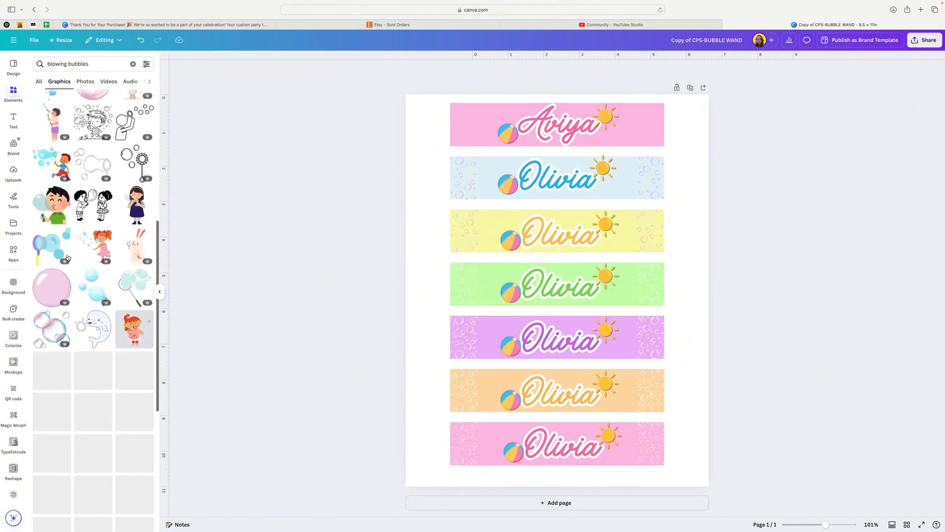
pyautogui.scroll(6, 68, 257)
pyautogui.scroll(1, 68, 258)
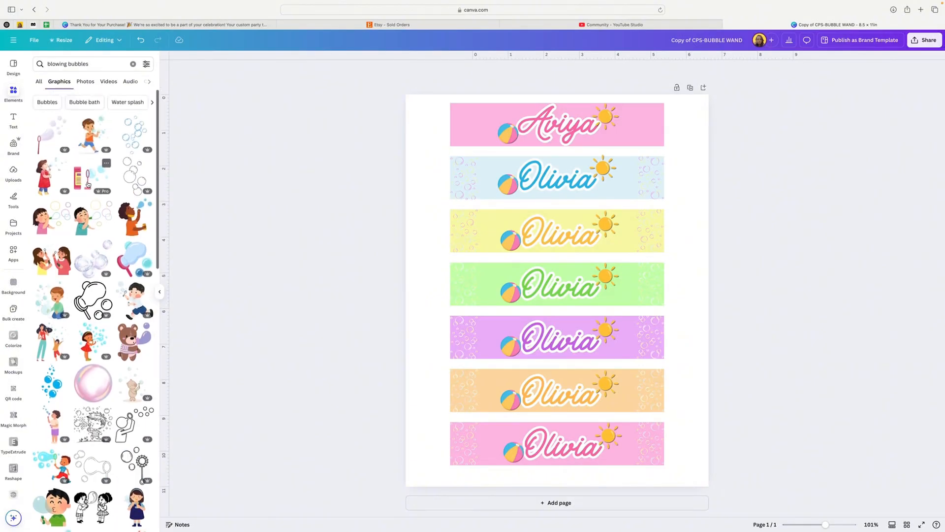
pyautogui.click(105, 183)
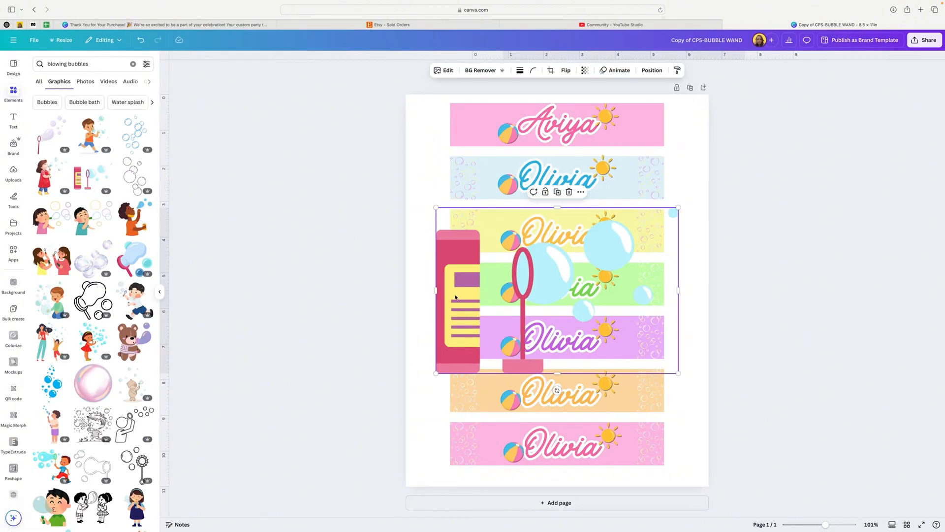
pyautogui.moveTo(461, 269); pyautogui.dragTo(572, 221)
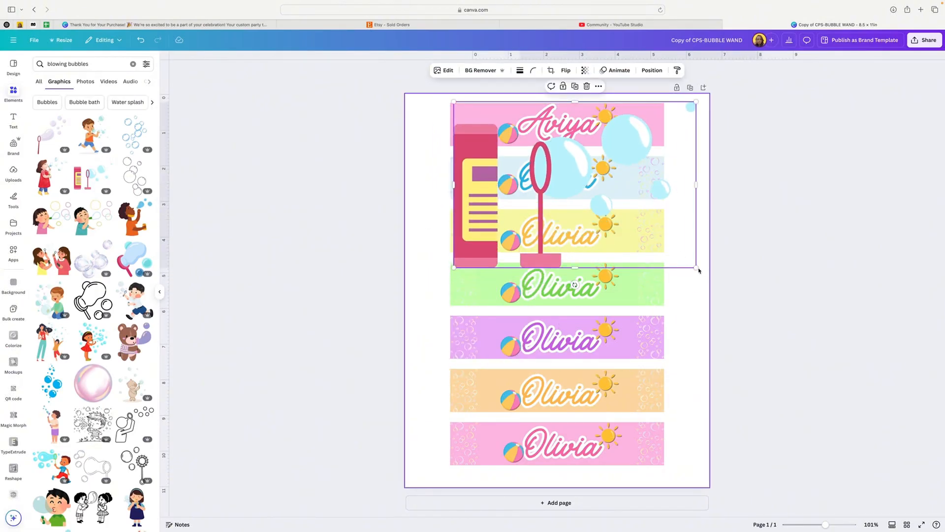
pyautogui.moveTo(697, 268); pyautogui.dragTo(461, 136)
pyautogui.click(426, 140)
pyautogui.click(461, 130)
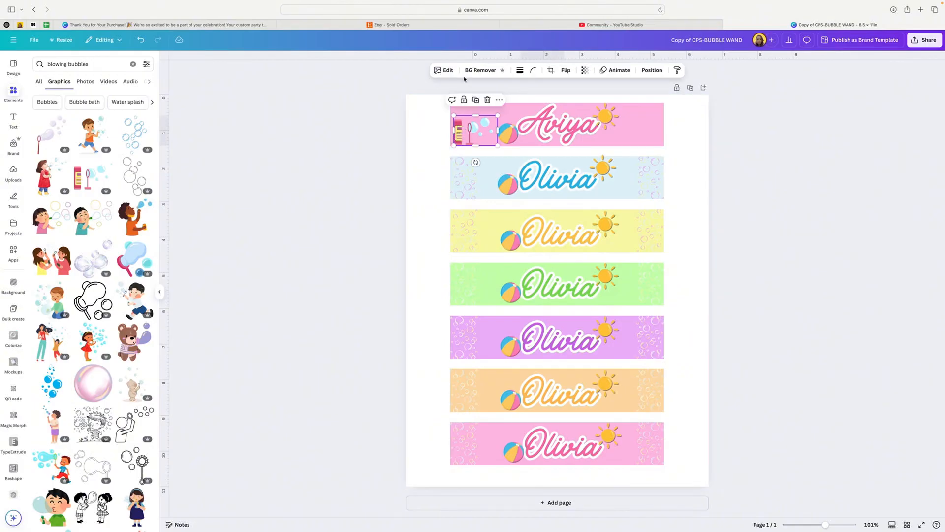
# Duplicate the bubble bottle graphic, flip the copy horizontally, and place it at the right end of the top banner.
pyautogui.click(476, 100)
pyautogui.moveTo(471, 140); pyautogui.dragTo(621, 128)
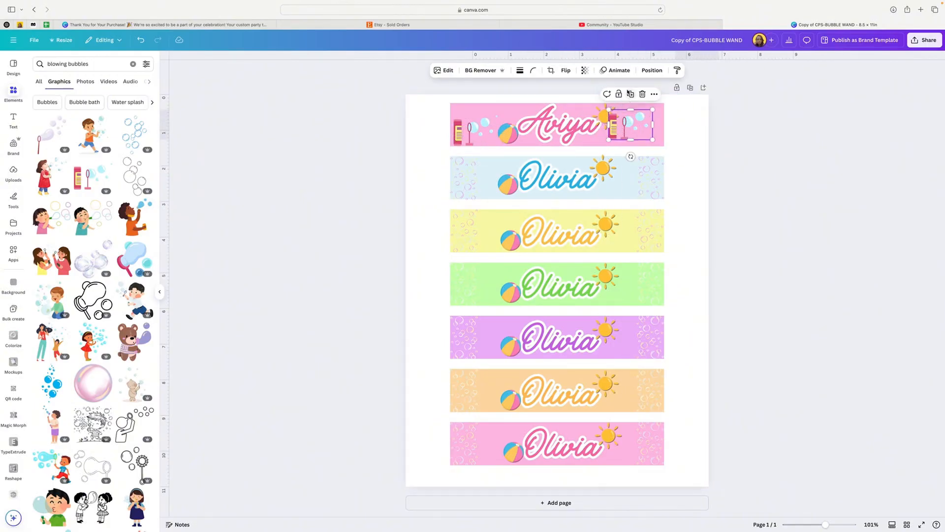
pyautogui.click(564, 70)
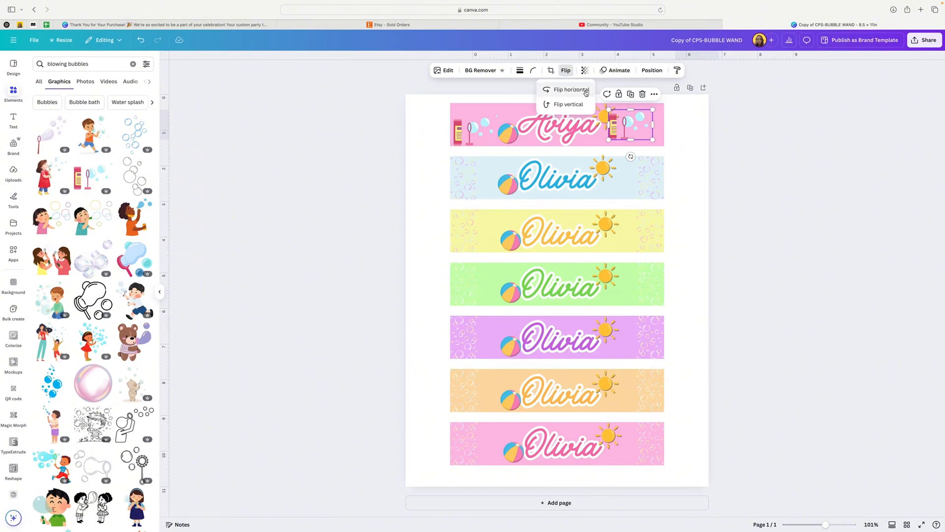
pyautogui.click(562, 89)
pyautogui.moveTo(645, 126); pyautogui.dragTo(652, 132)
pyautogui.click(687, 133)
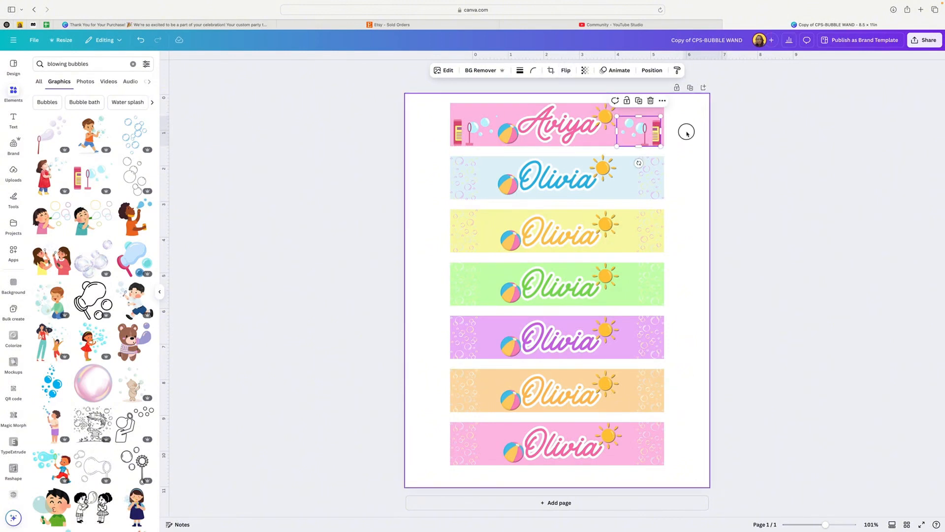
# Compare the color options of the blue banner's bubble graphic with those of the top banner's bubble bottle graphics.
pyautogui.click(652, 132)
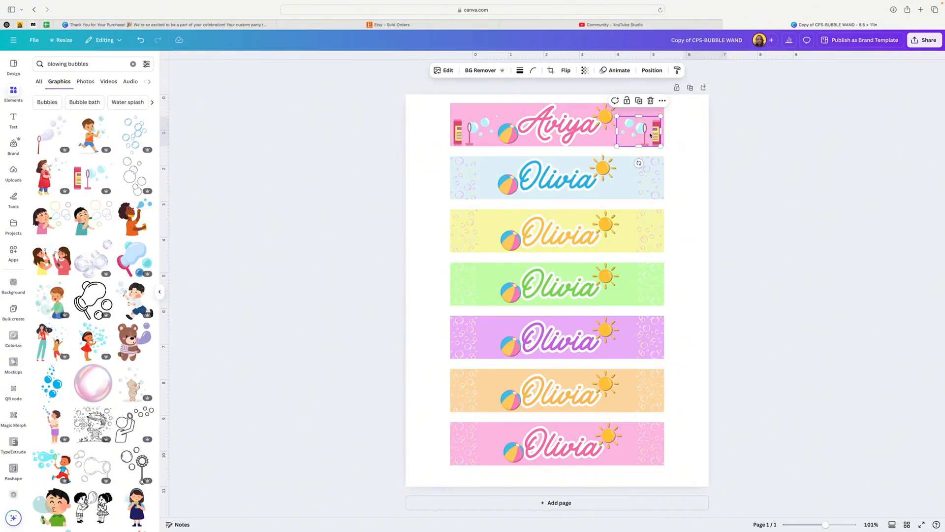
pyautogui.click(465, 177)
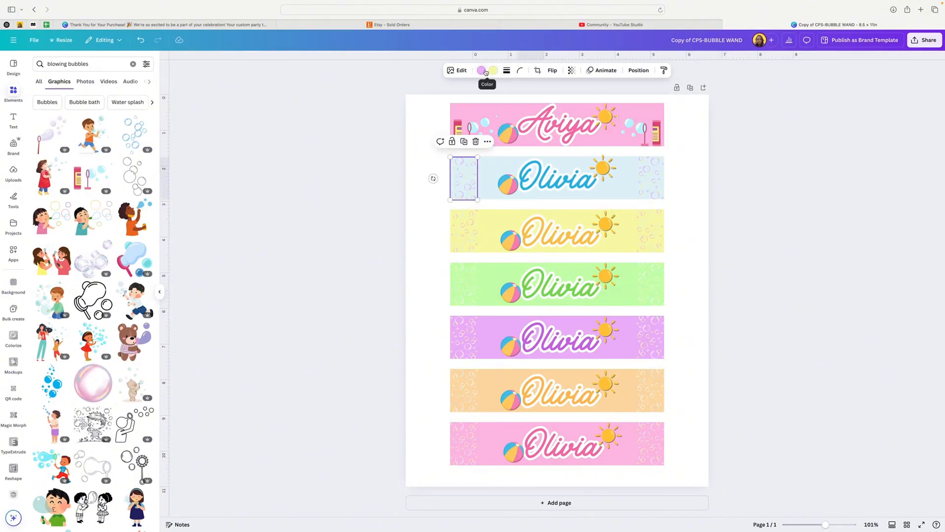
pyautogui.click(469, 127)
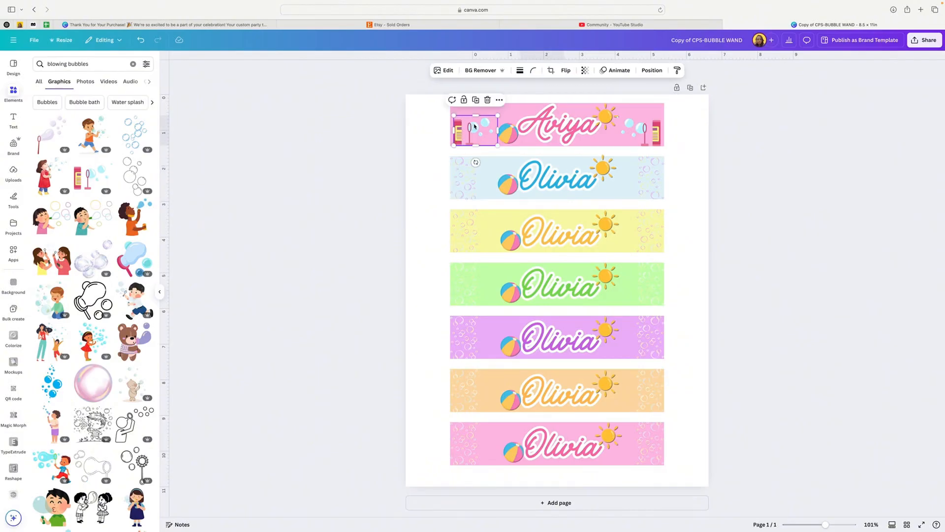
pyautogui.click(686, 133)
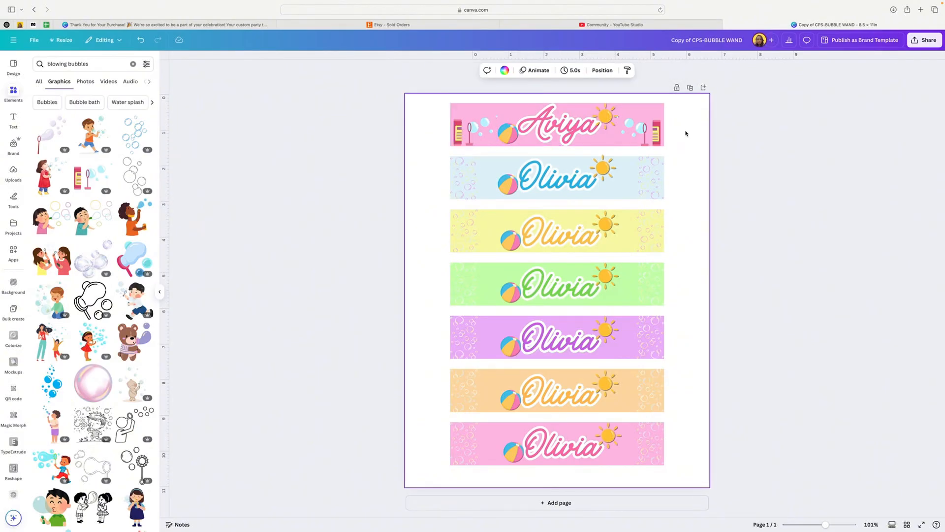
# Delete the beach ball and the sun from around the name on the top banner.
pyautogui.click(560, 127)
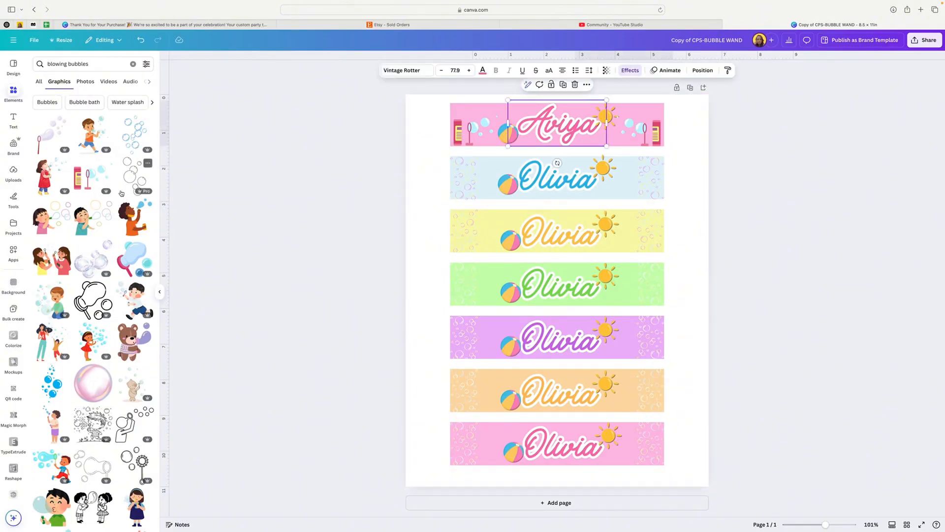
pyautogui.click(501, 136)
pyautogui.click(520, 108)
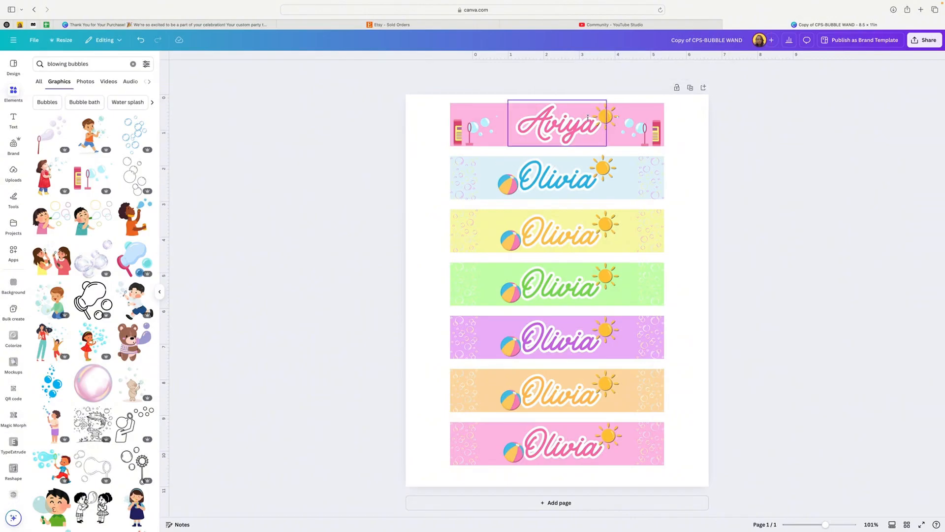
pyautogui.click(610, 117)
pyautogui.press('Delete')
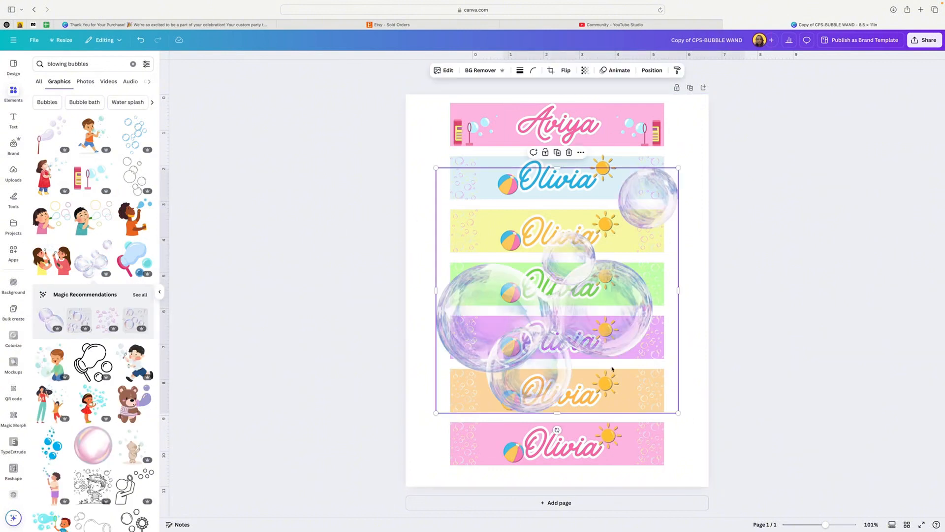
# Try a scaled-down cluster of transparent bubbles beside the name on the top banner, and remove it again.
pyautogui.moveTo(679, 414); pyautogui.dragTo(498, 138)
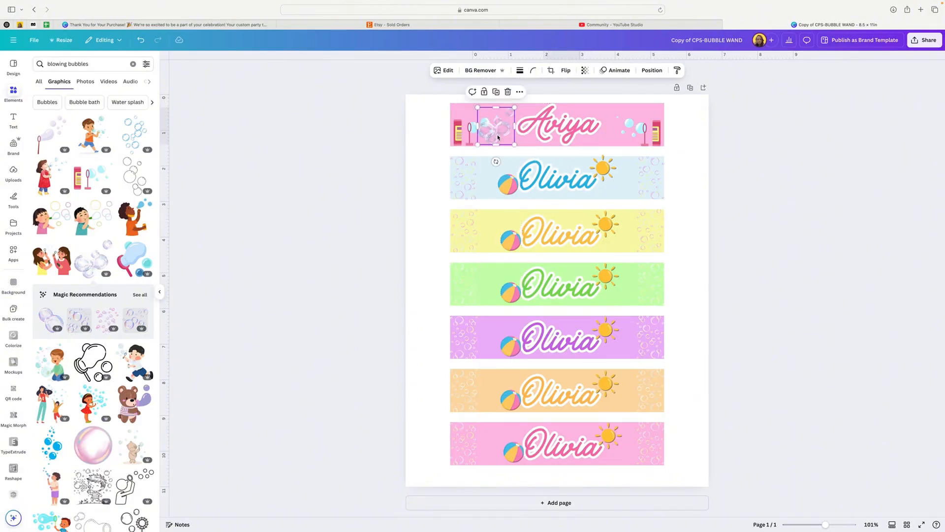
pyautogui.press('Delete')
pyautogui.scroll(-1, 513, 150)
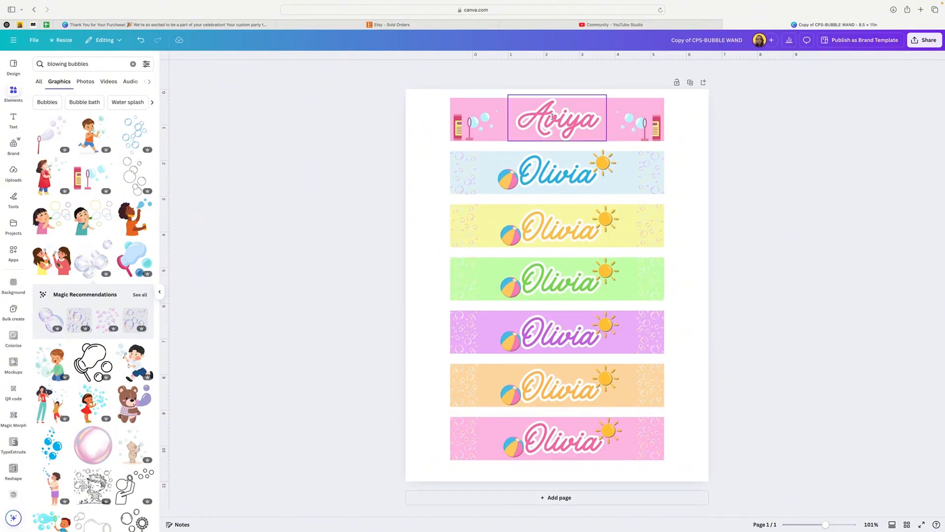
# Inspect the text color choices and the outline effect settings of the name on the top banner.
pyautogui.click(552, 117)
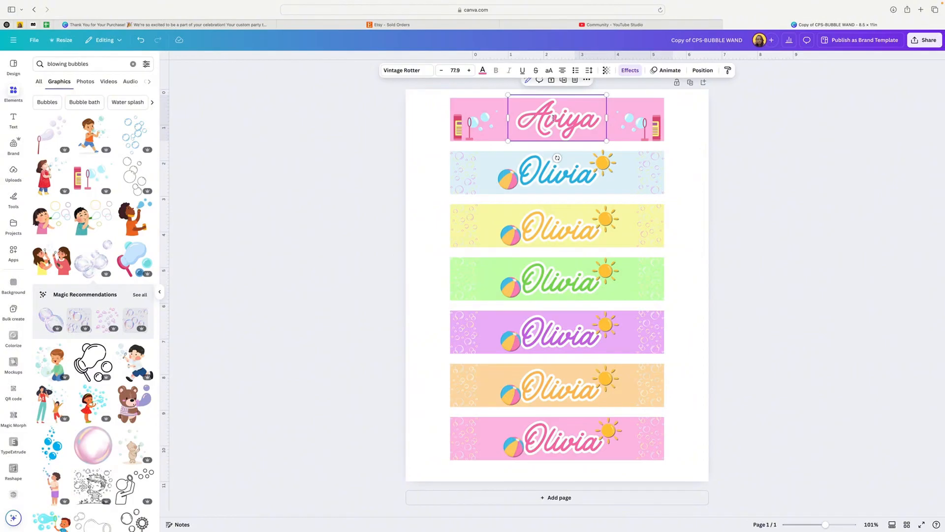
pyautogui.click(483, 72)
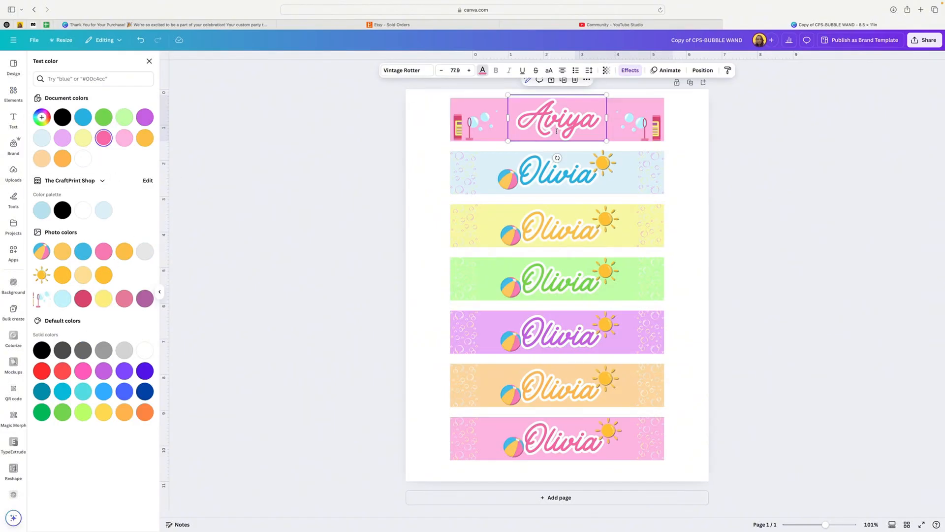
pyautogui.click(629, 70)
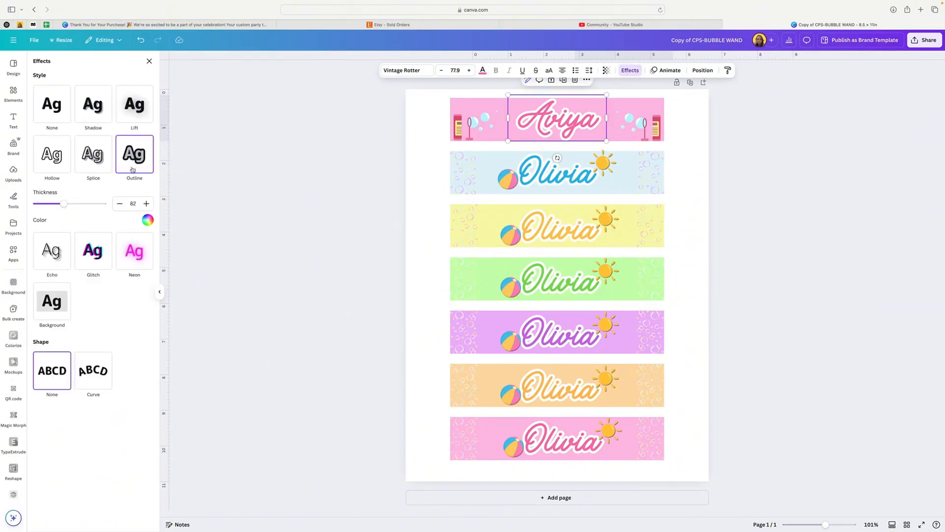
# Try green and blue as outline colors for the top banner's name, and set the outline back to white.
pyautogui.click(147, 221)
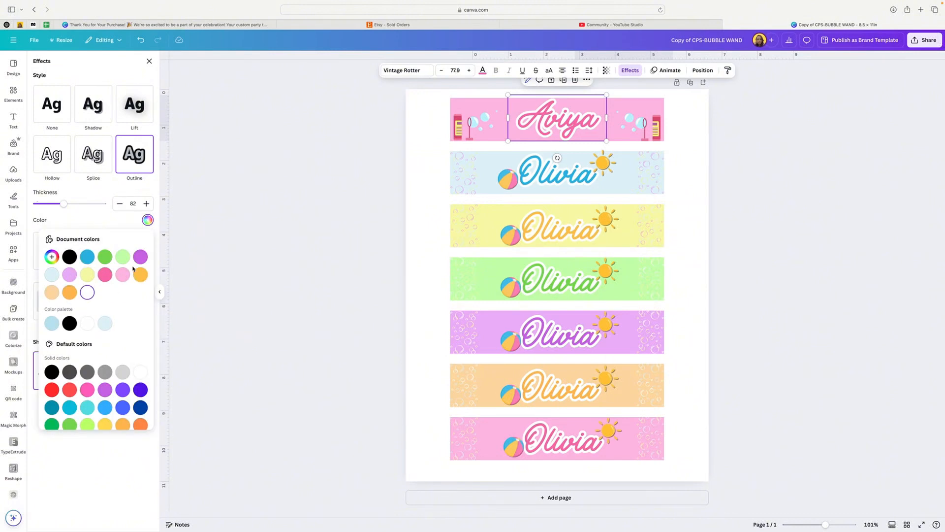
pyautogui.click(105, 258)
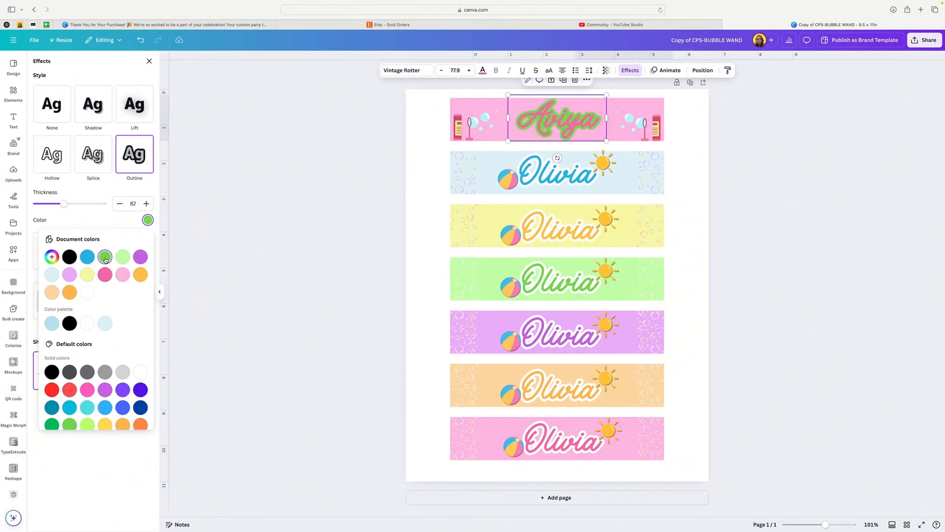
pyautogui.click(87, 258)
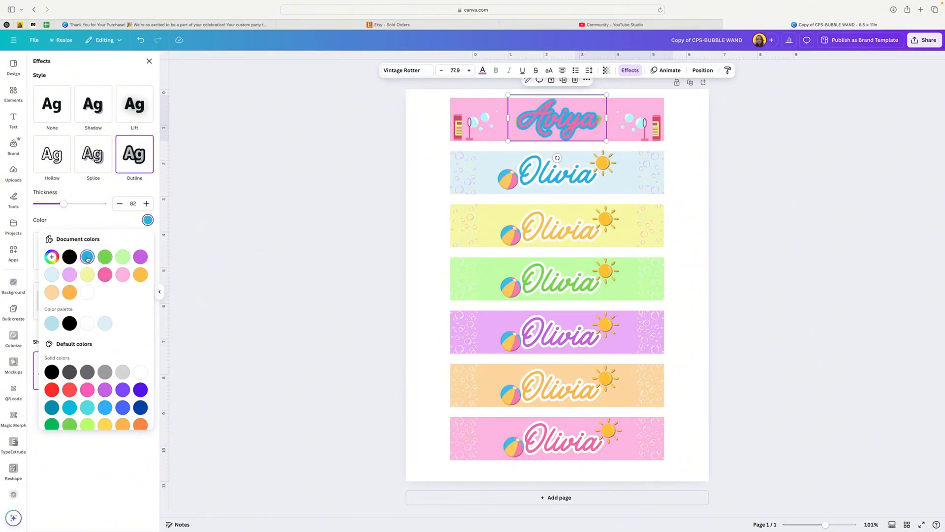
pyautogui.click(87, 292)
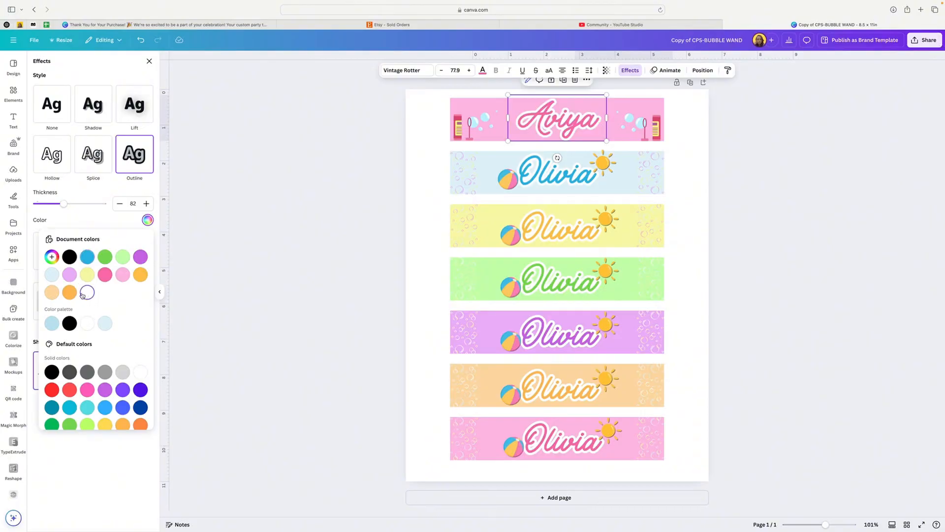
pyautogui.click(696, 129)
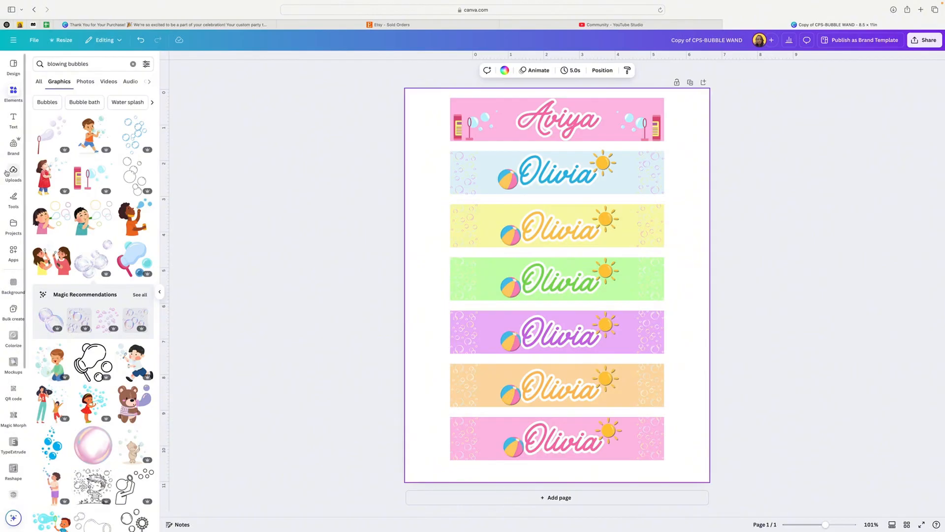
# Insert the uploaded photo of the woman in the red CraftPrint sweatshirt onto the page and collapse the uploads list.
pyautogui.click(13, 173)
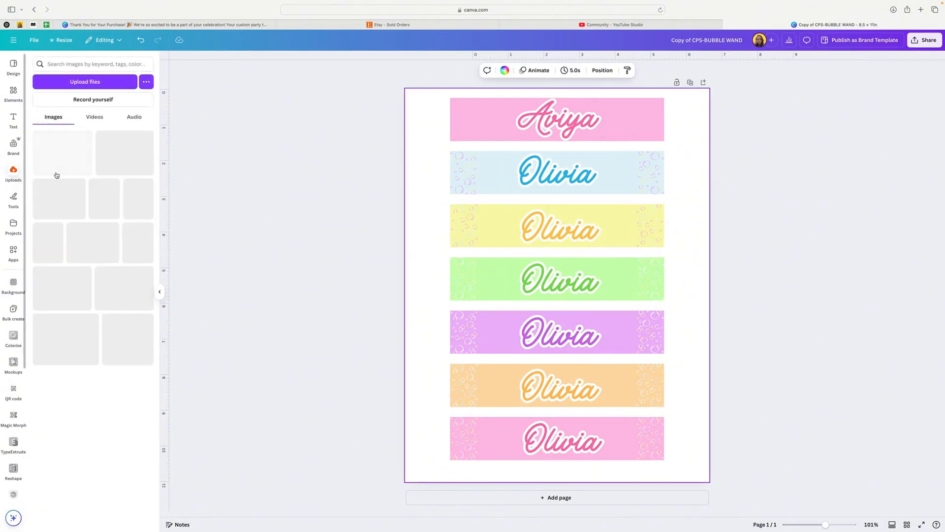
pyautogui.scroll(-20, 86, 179)
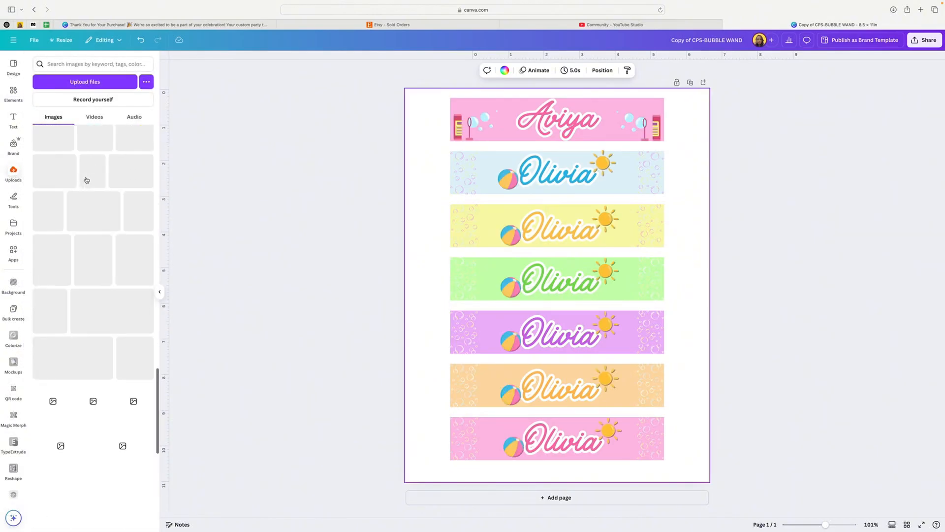
pyautogui.scroll(-20, 86, 180)
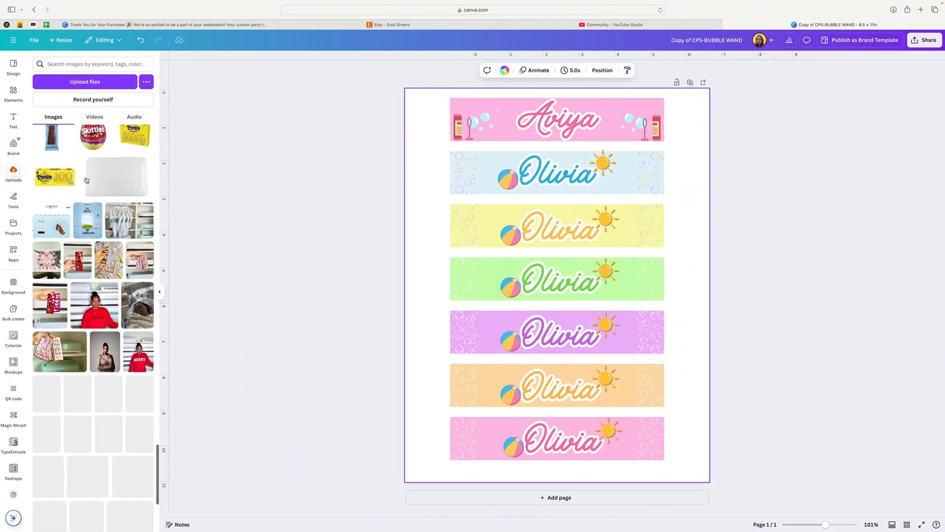
pyautogui.scroll(-4, 87, 179)
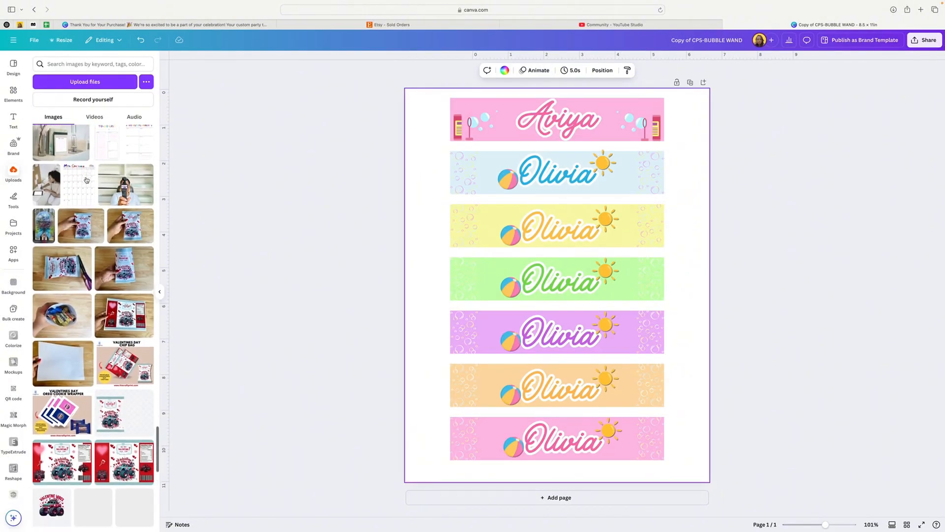
pyautogui.scroll(8, 87, 180)
pyautogui.scroll(4, 86, 180)
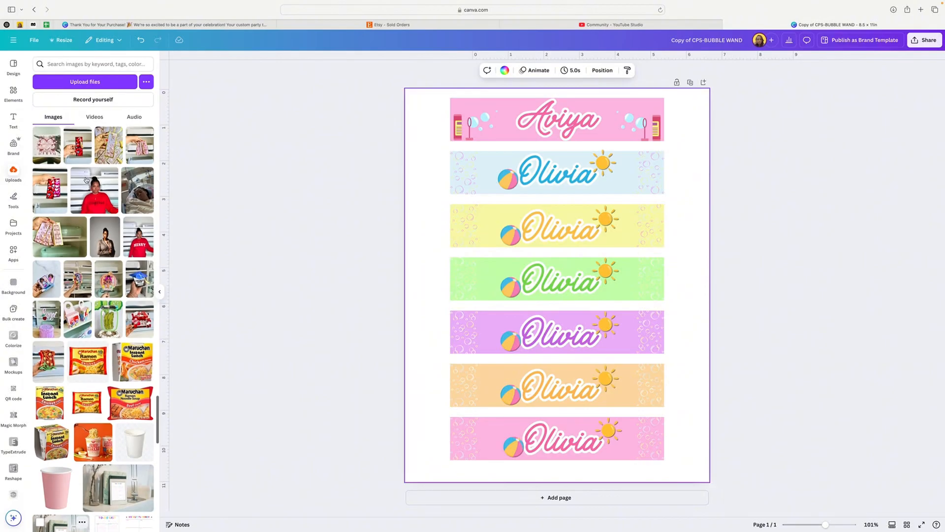
pyautogui.click(88, 196)
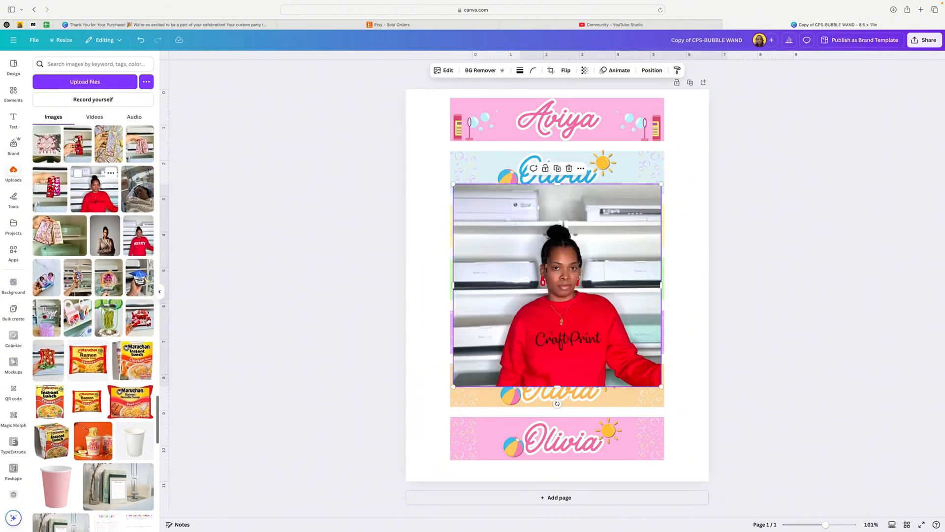
pyautogui.click(160, 291)
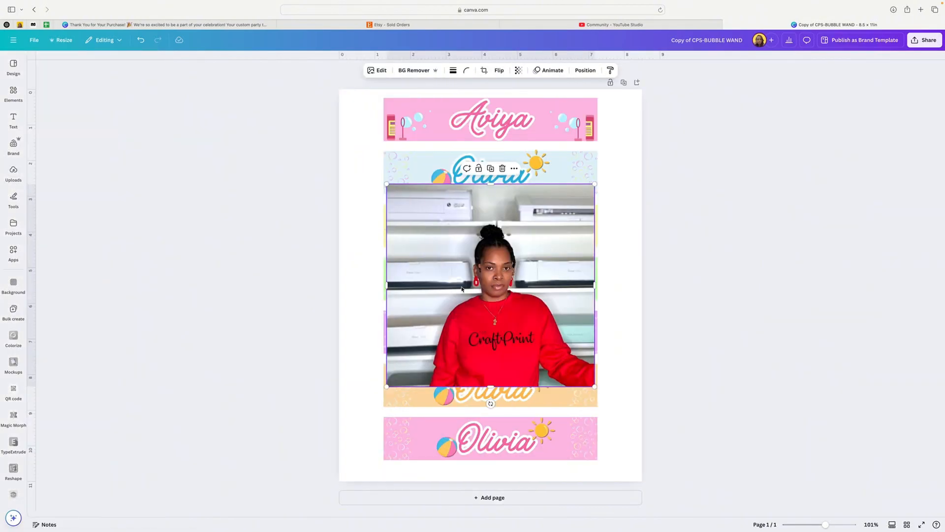
# Remove the background from the woman's photo, crop the empty area above her head, and place the scaled-down cutout on the light blue banner.
pyautogui.moveTo(487, 277); pyautogui.dragTo(472, 251)
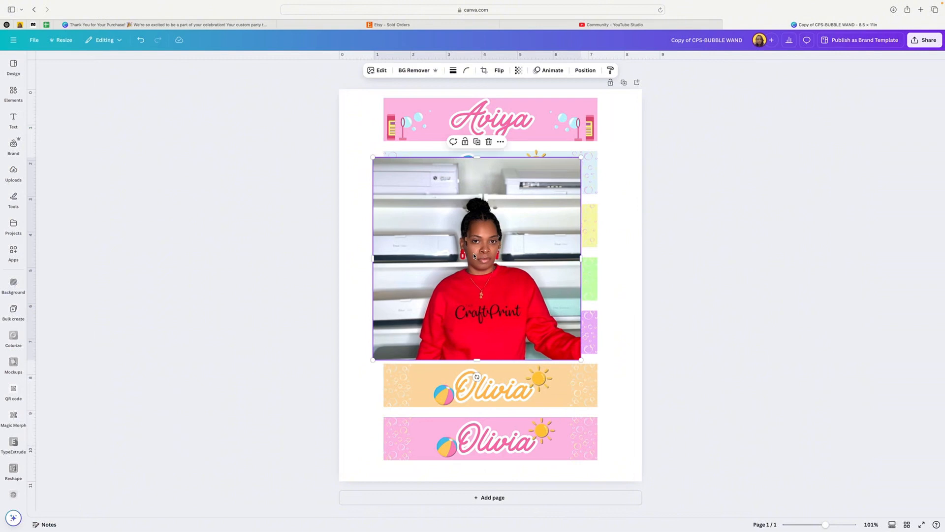
pyautogui.click(416, 71)
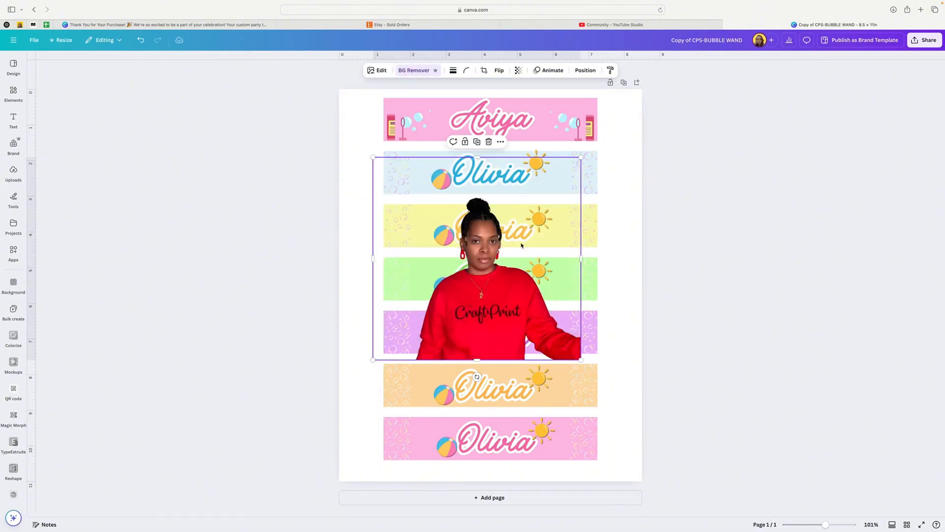
pyautogui.moveTo(477, 160); pyautogui.dragTo(477, 194)
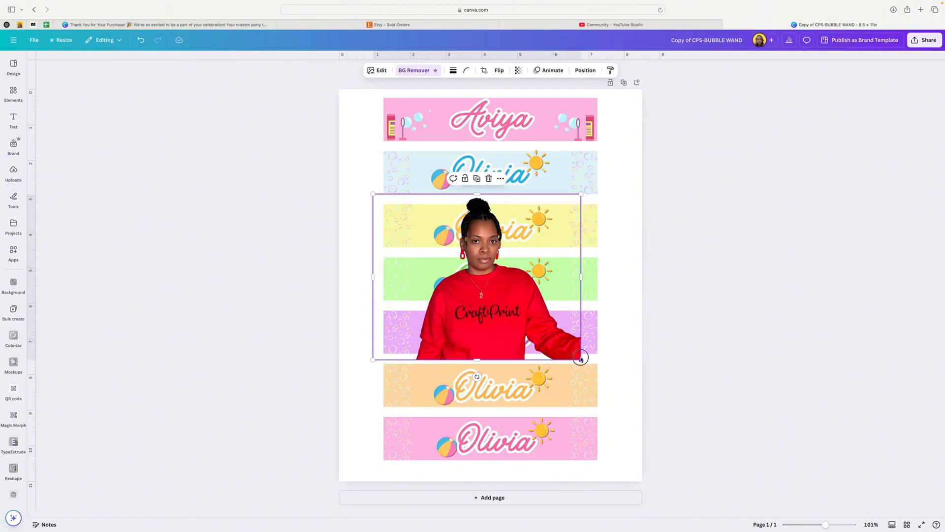
pyautogui.moveTo(580, 359); pyautogui.dragTo(486, 185)
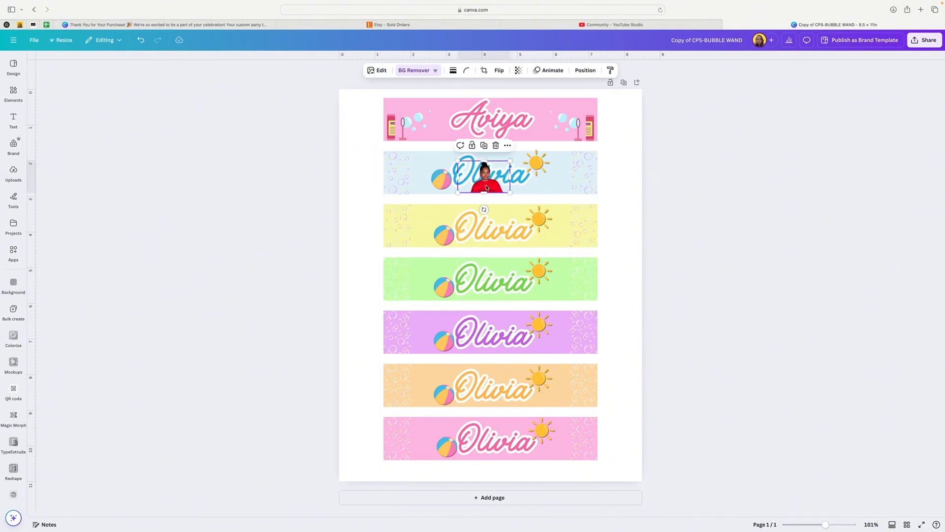
# Replace the name on the light blue banner with the new name and widen its text box to fit one line.
pyautogui.click(454, 174)
pyautogui.click(454, 173)
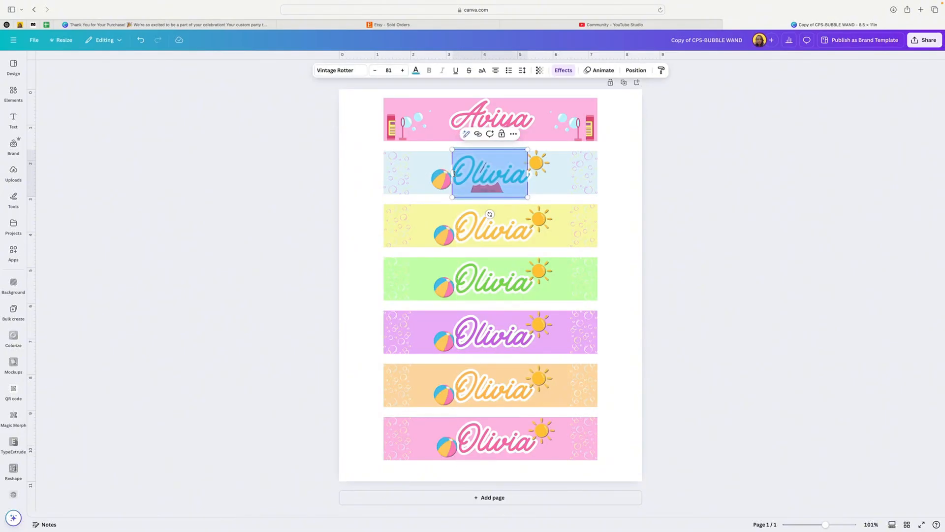
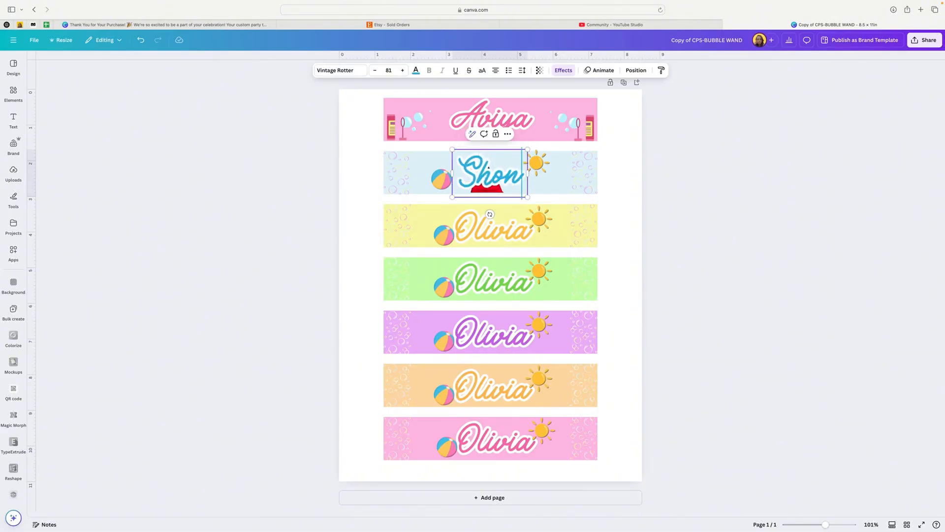
pyautogui.press('Return')
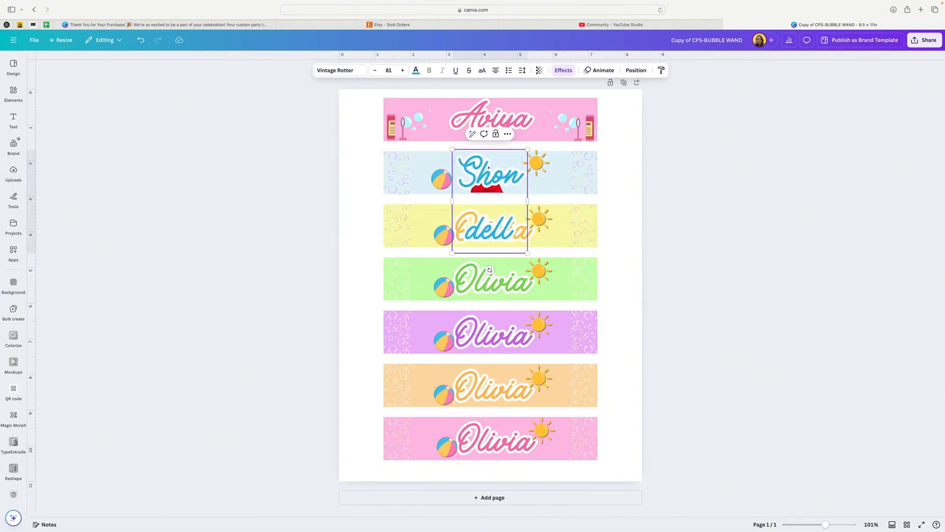
pyautogui.moveTo(528, 200); pyautogui.dragTo(594, 200)
# Center the new name horizontally on the light blue banner.
pyautogui.moveTo(506, 176); pyautogui.dragTo(469, 177)
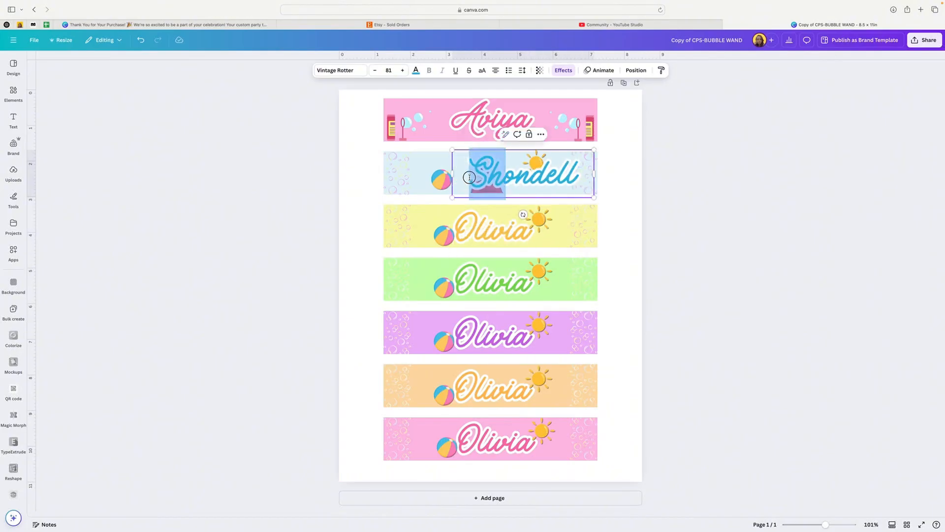
pyautogui.click(354, 172)
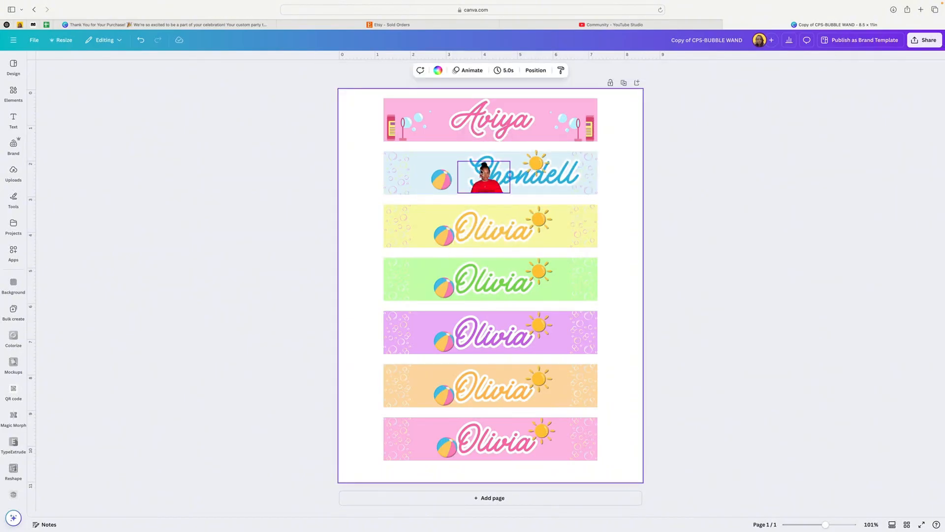
pyautogui.click(522, 173)
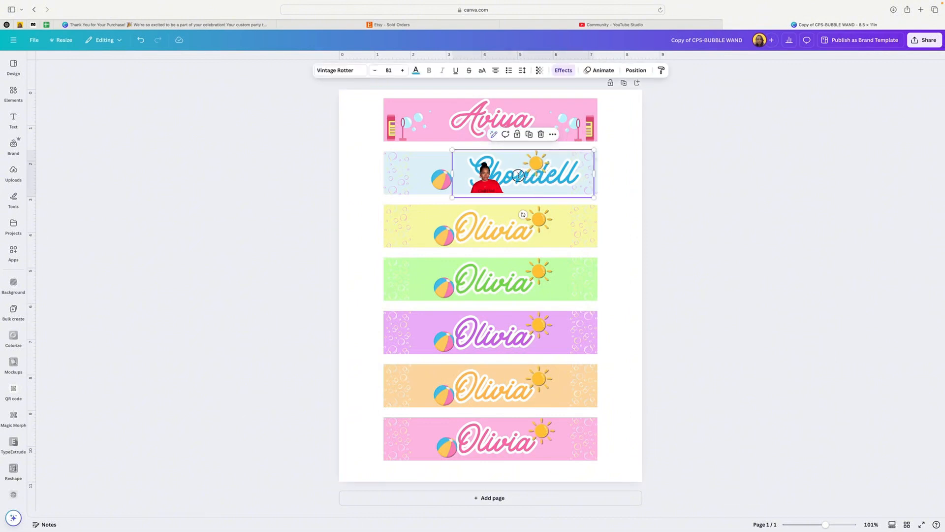
pyautogui.moveTo(518, 175); pyautogui.dragTo(485, 178)
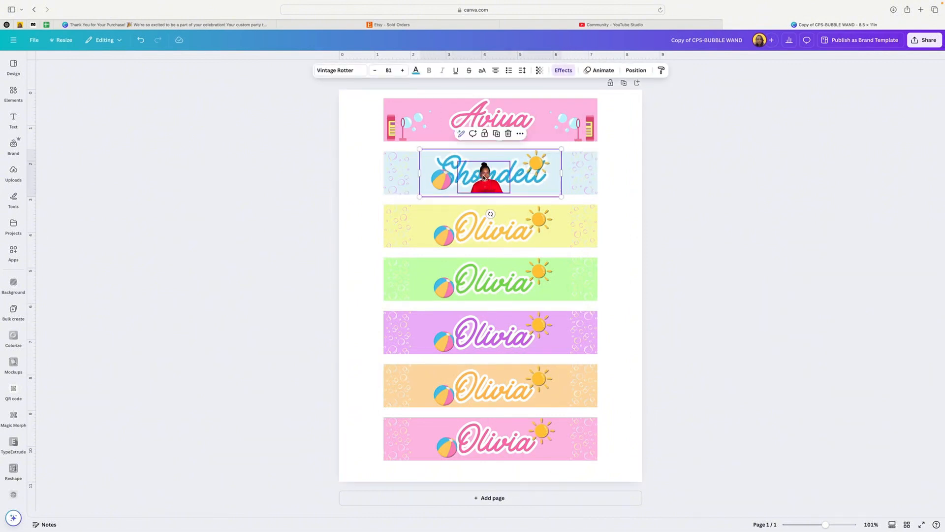
# Arrange the light blue banner's name in front of the beach ball but behind the sun.
pyautogui.click(636, 71)
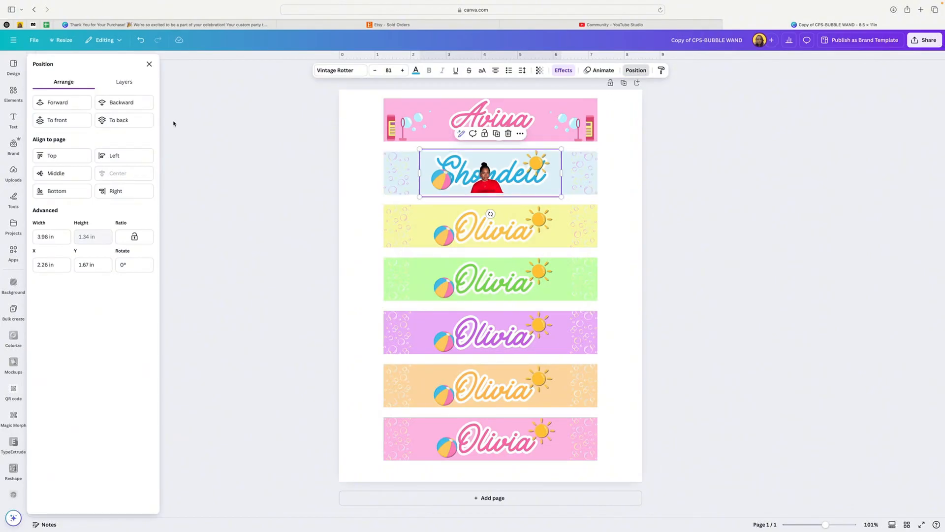
pyautogui.click(68, 104)
pyautogui.click(70, 106)
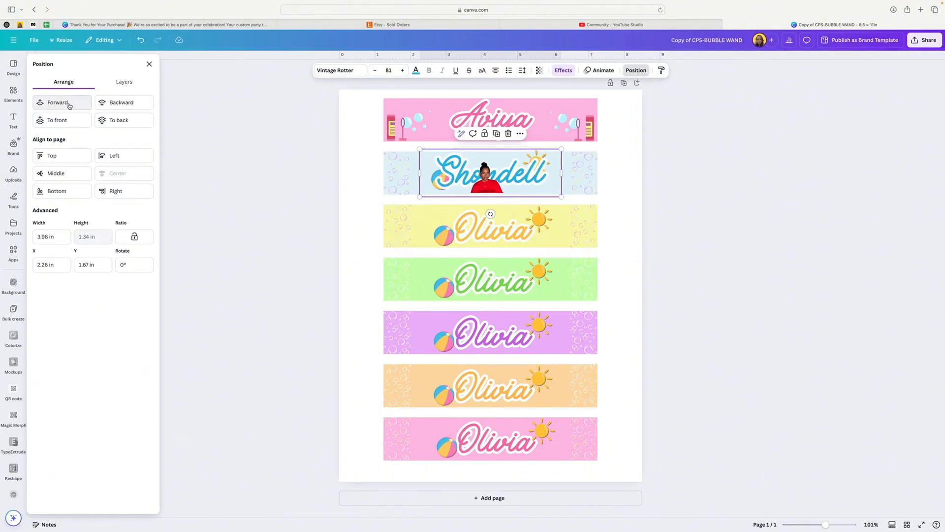
pyautogui.click(108, 104)
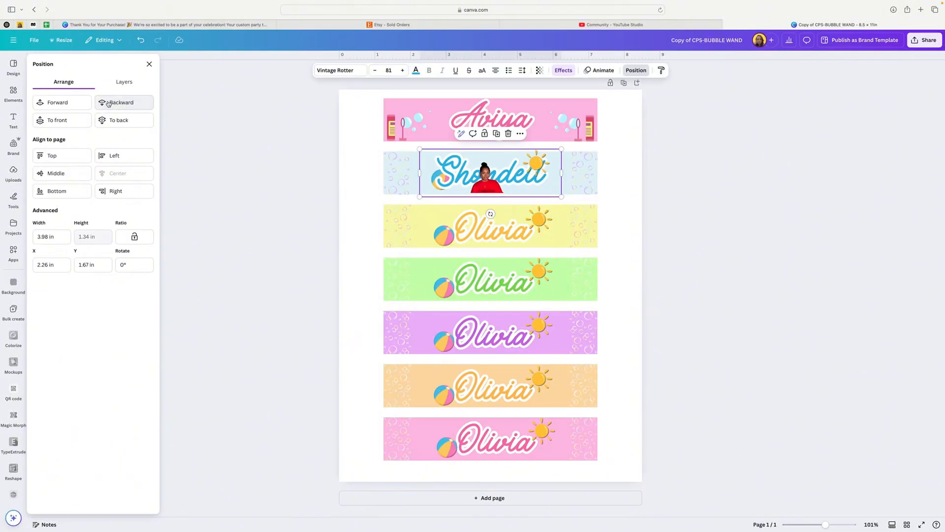
# Reposition the beach ball, the name and the woman's cutout on the light blue banner, with the cutout low over the middle letters.
pyautogui.click(444, 173)
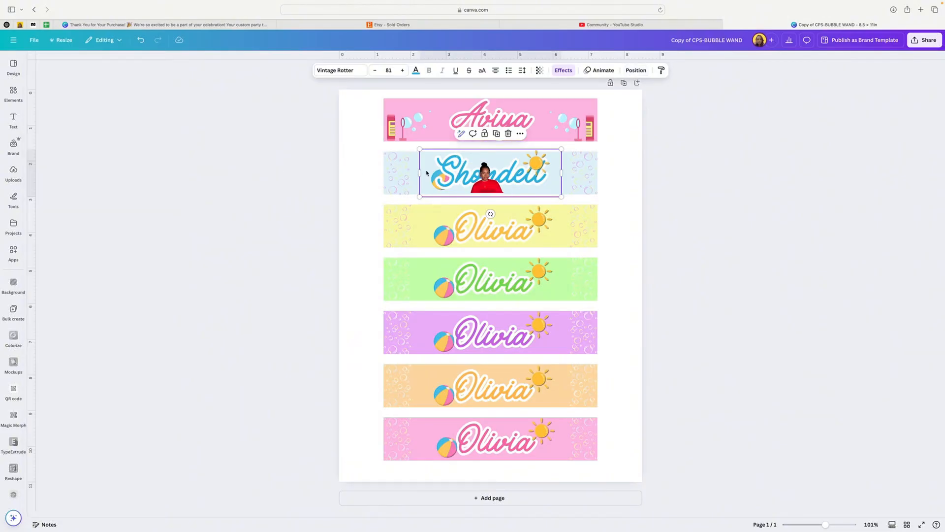
pyautogui.moveTo(424, 176); pyautogui.dragTo(454, 168)
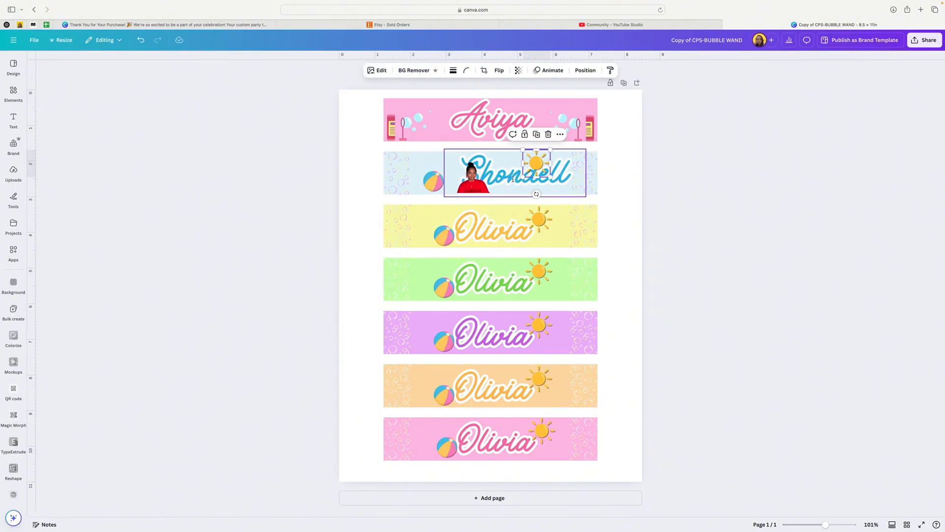
pyautogui.moveTo(515, 175); pyautogui.dragTo(485, 188)
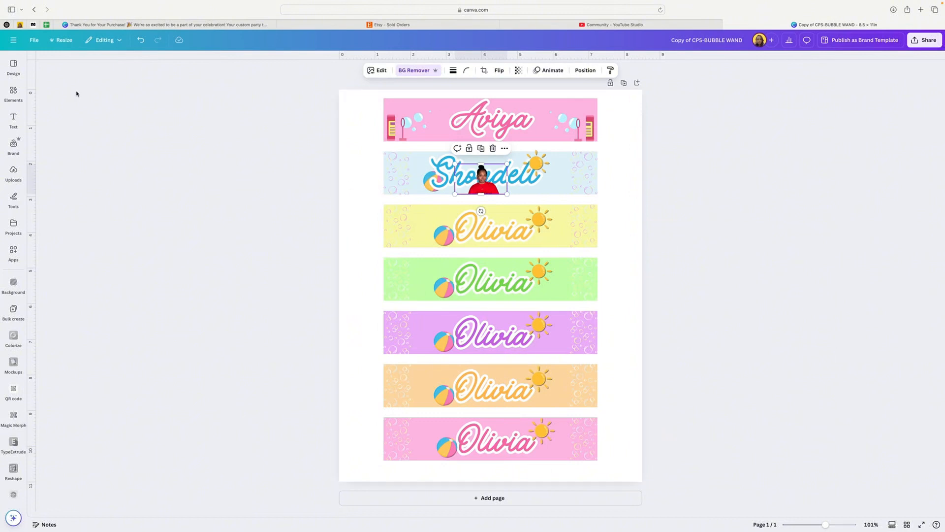
# Clear the previous element search and look through the Flowers category of the frame elements.
pyautogui.click(13, 93)
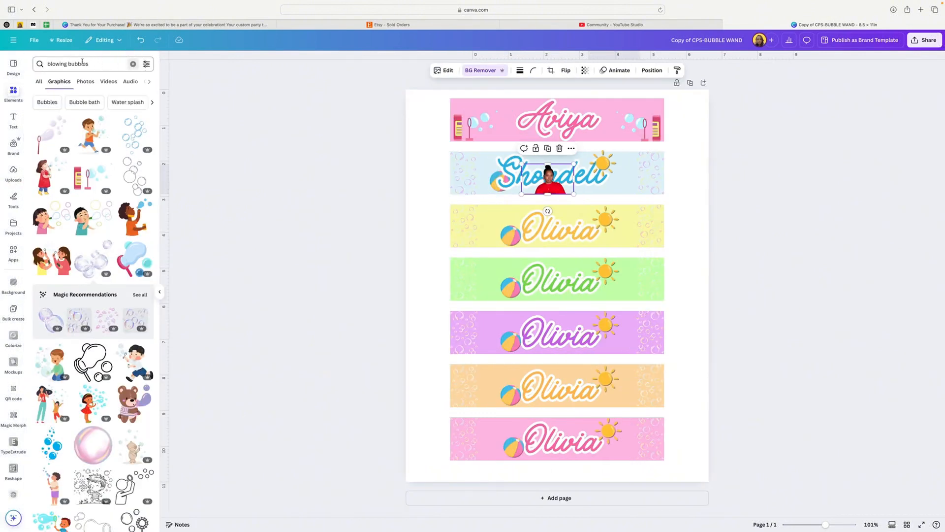
pyautogui.click(133, 64)
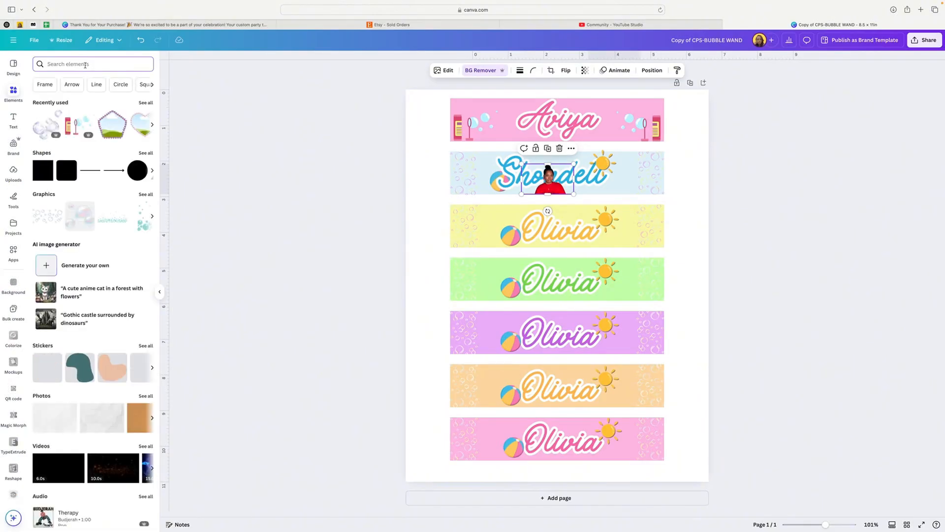
pyautogui.scroll(-9, 96, 111)
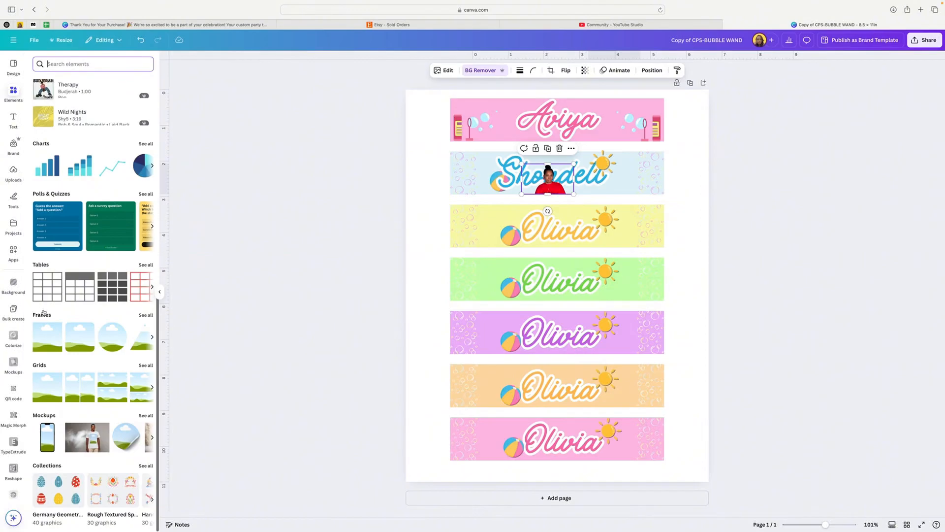
pyautogui.click(145, 316)
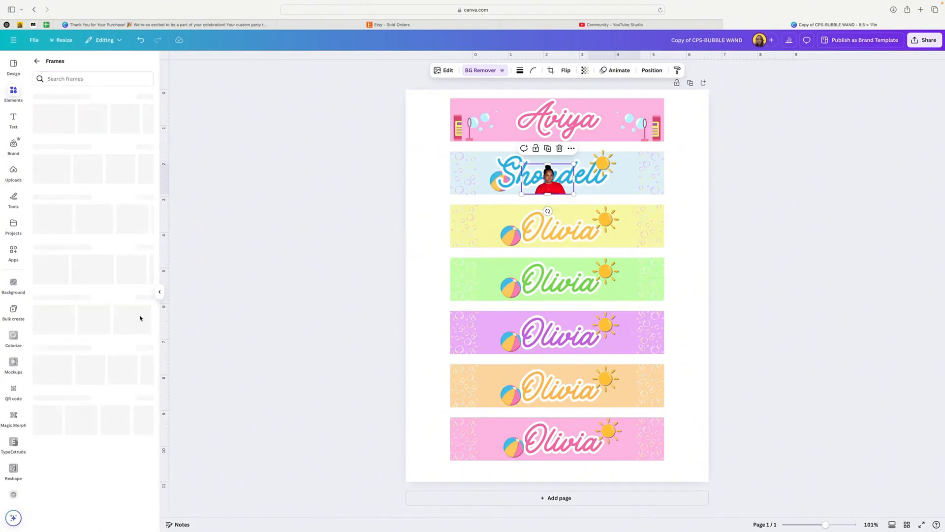
pyautogui.scroll(-1, 123, 254)
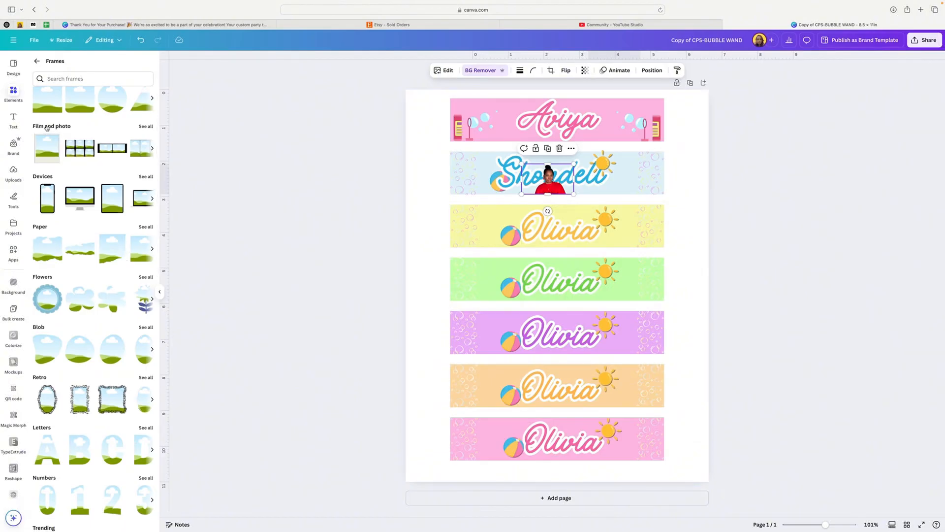
pyautogui.click(147, 277)
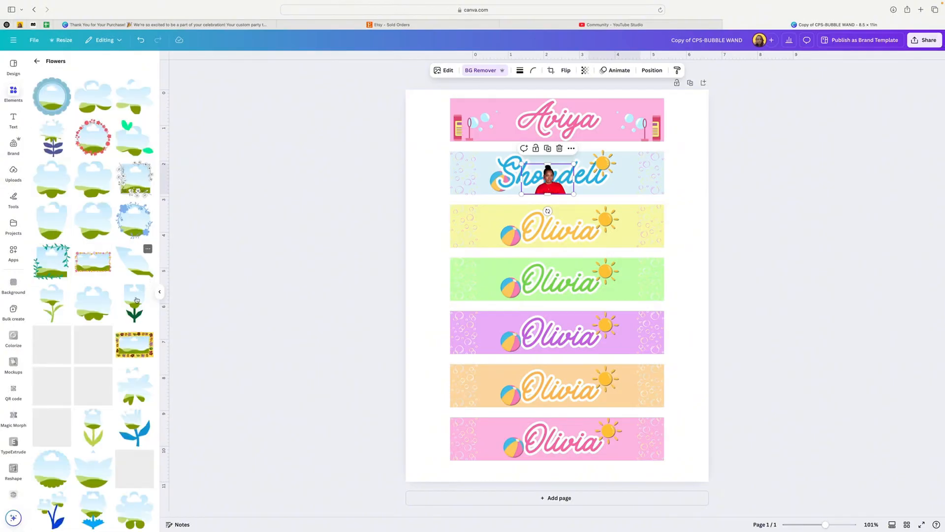
pyautogui.scroll(-5, 121, 322)
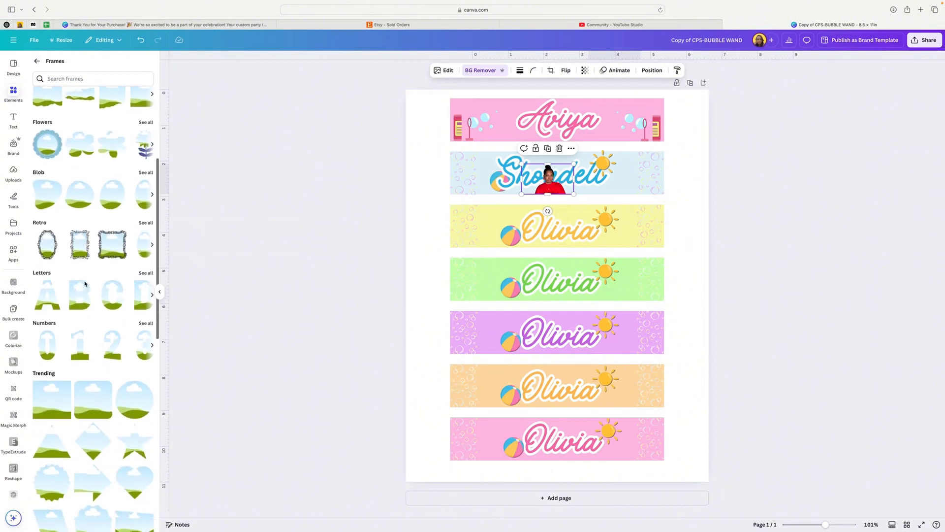
# Look through the full collection of frames to find the letter-shaped ones.
pyautogui.scroll(-3, 85, 283)
pyautogui.scroll(4, 84, 283)
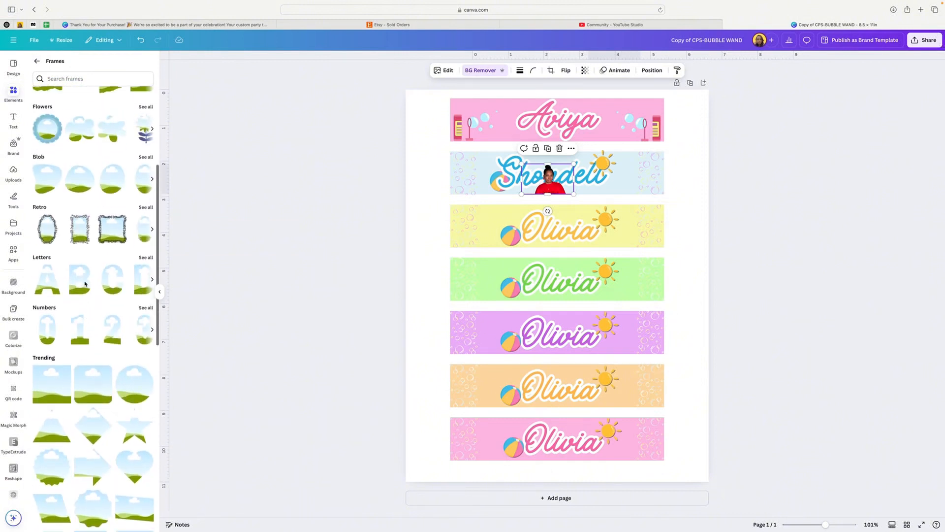
pyautogui.scroll(-10, 84, 284)
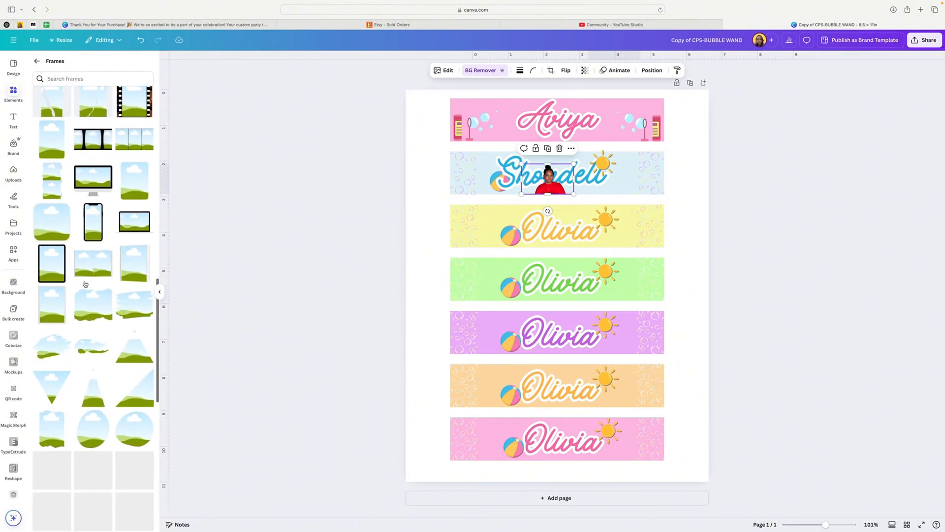
pyautogui.scroll(-3, 85, 284)
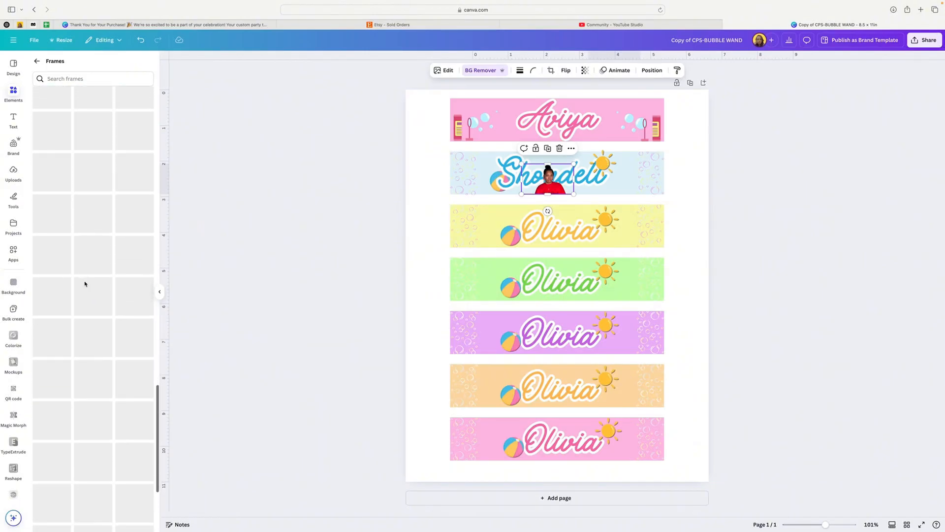
pyautogui.scroll(-5, 85, 284)
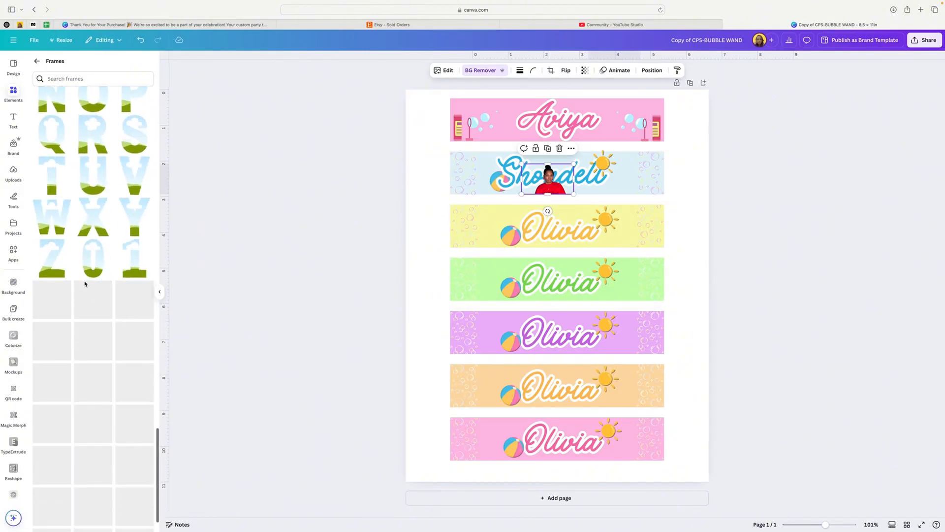
pyautogui.scroll(5, 85, 284)
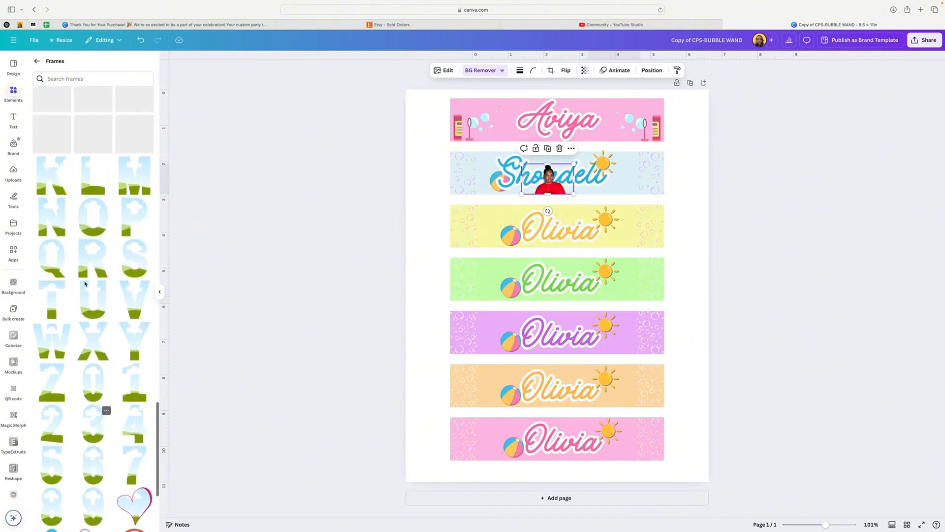
pyautogui.scroll(1, 84, 283)
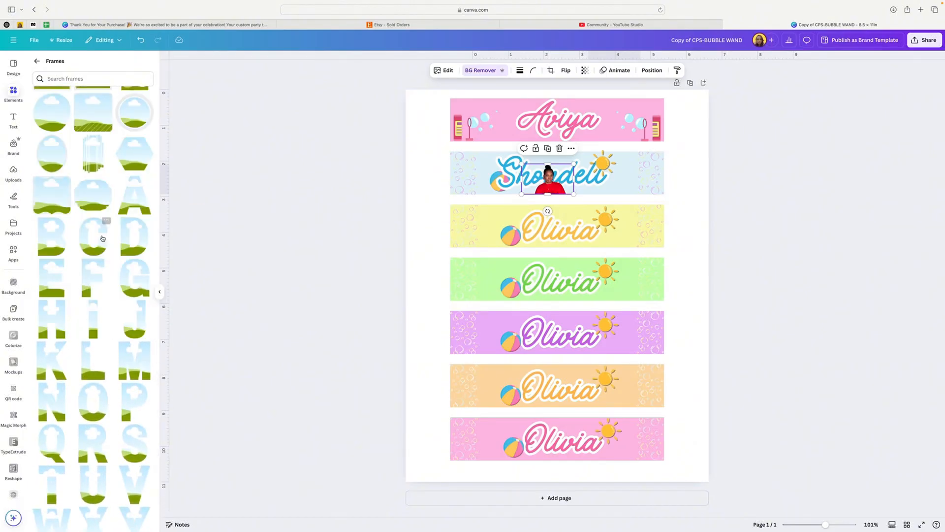
# Delete the name, the beach ball and the sun from the green banner.
pyautogui.click(559, 279)
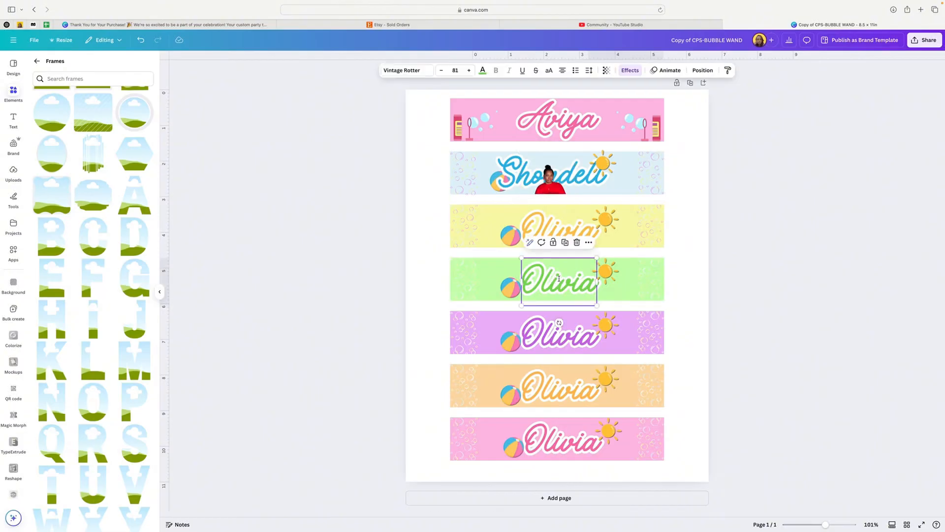
pyautogui.press('Delete')
pyautogui.click(511, 285)
pyautogui.press('Delete')
pyautogui.click(604, 276)
pyautogui.press('Delete')
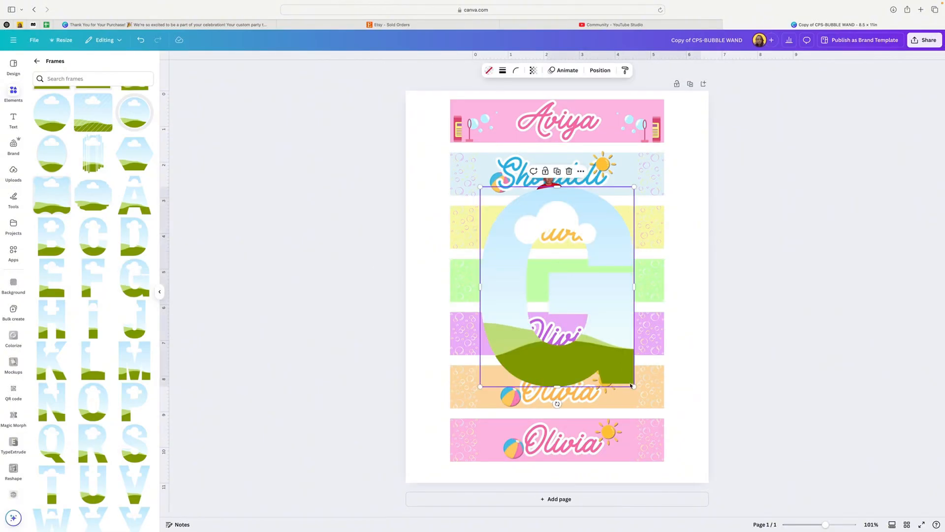
# Shrink the G letter frame and place it on the green banner, with an equally small C letter frame beside it.
pyautogui.moveTo(632, 384); pyautogui.dragTo(501, 287)
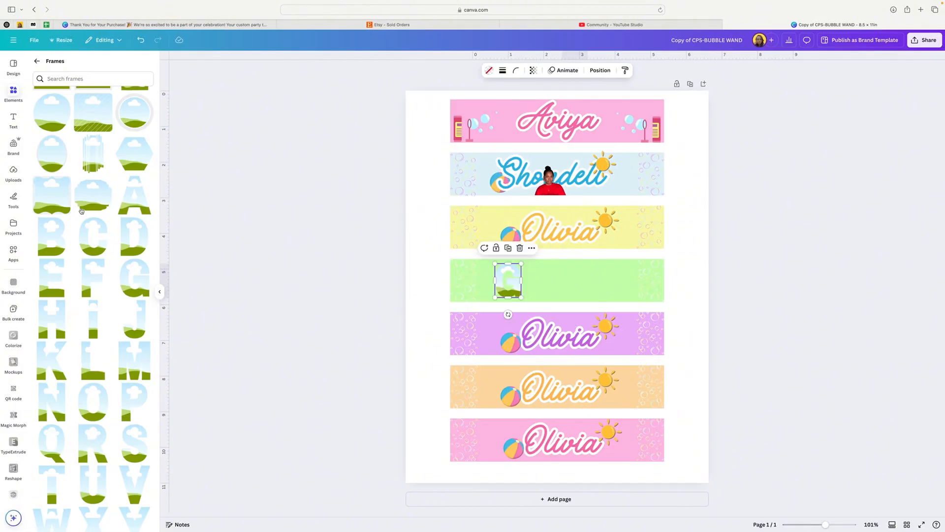
pyautogui.click(103, 221)
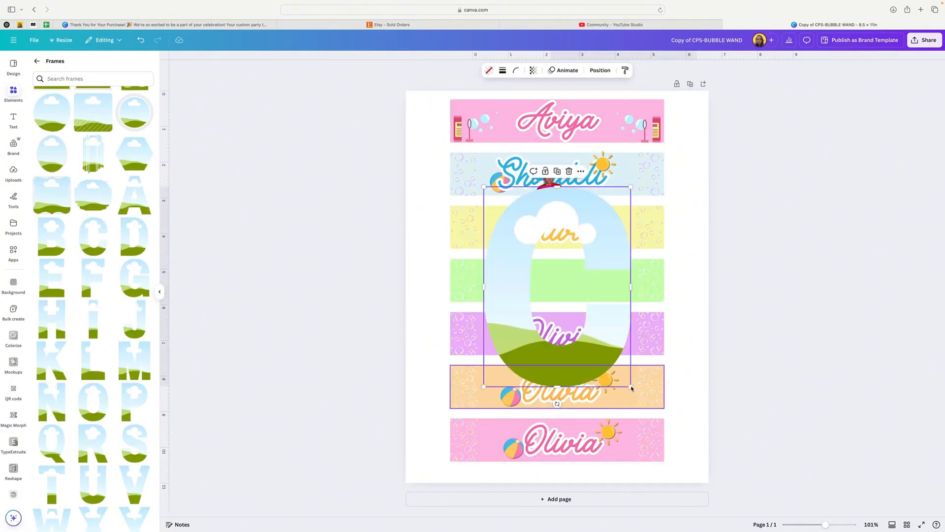
pyautogui.moveTo(632, 389); pyautogui.dragTo(535, 283)
# Add D and B letter frames, shrink them to match, and line them up after the C on the green banner.
pyautogui.click(135, 235)
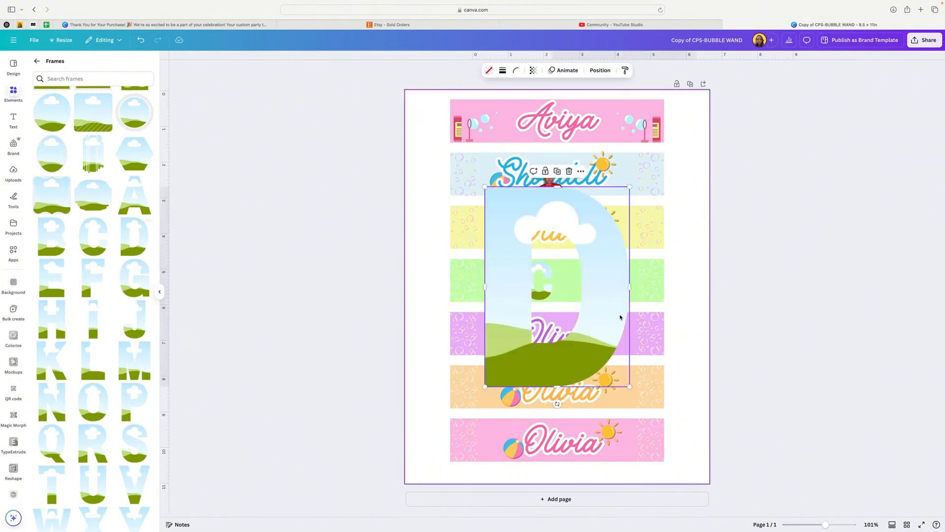
pyautogui.moveTo(630, 387); pyautogui.dragTo(541, 277)
pyautogui.click(141, 40)
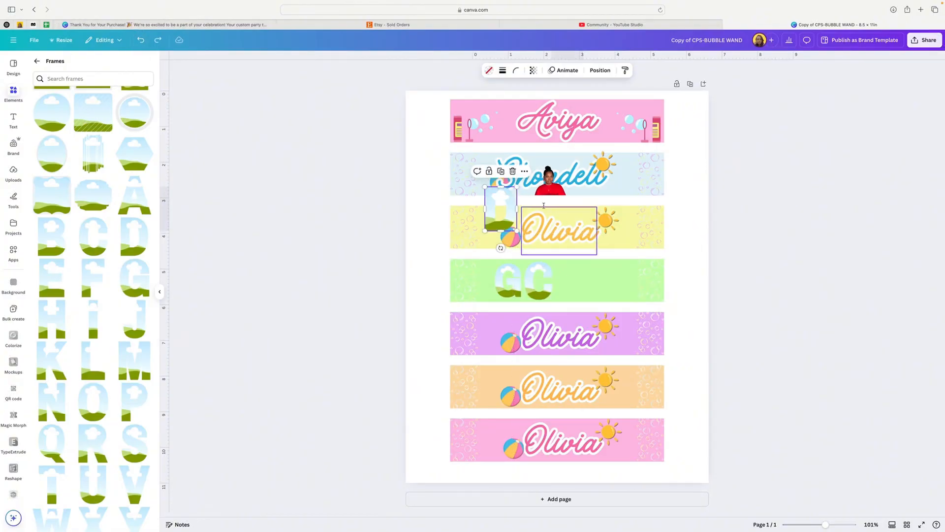
pyautogui.moveTo(493, 218); pyautogui.dragTo(570, 281)
pyautogui.click(57, 238)
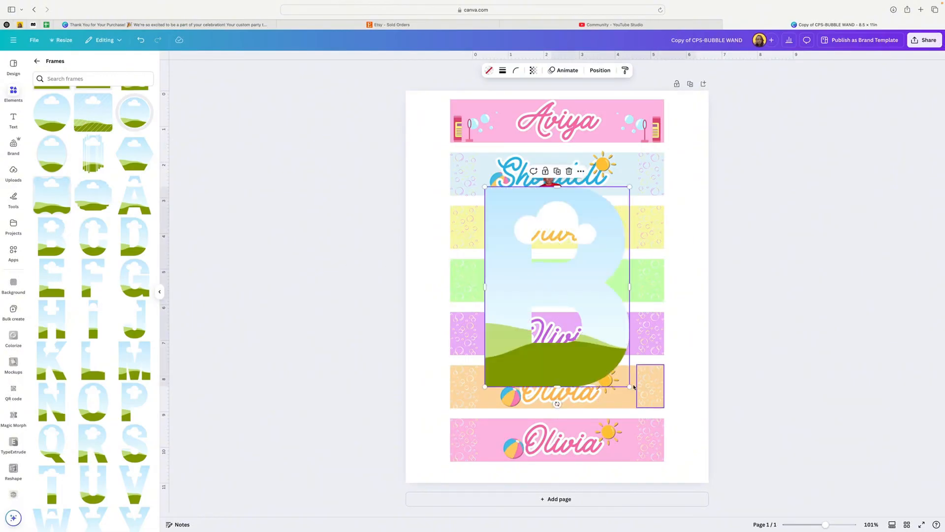
pyautogui.moveTo(630, 387); pyautogui.dragTo(603, 287)
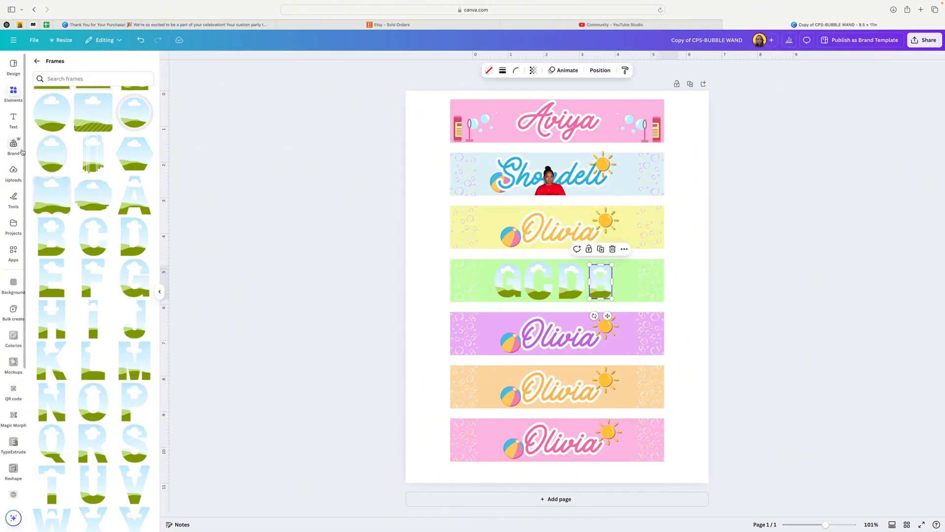
# Insert four copies of the uploaded photo of the woman in the red sweater.
pyautogui.click(13, 172)
pyautogui.click(96, 198)
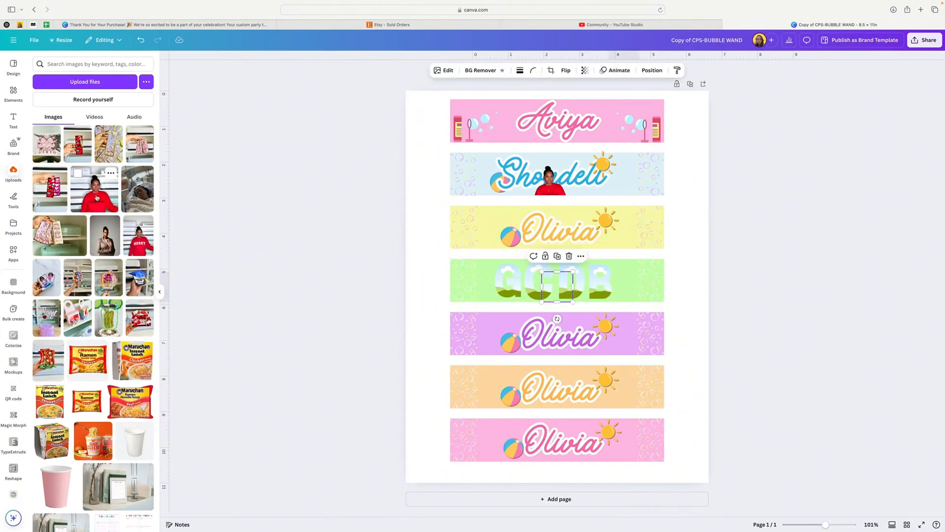
pyautogui.click(98, 197)
pyautogui.click(98, 197)
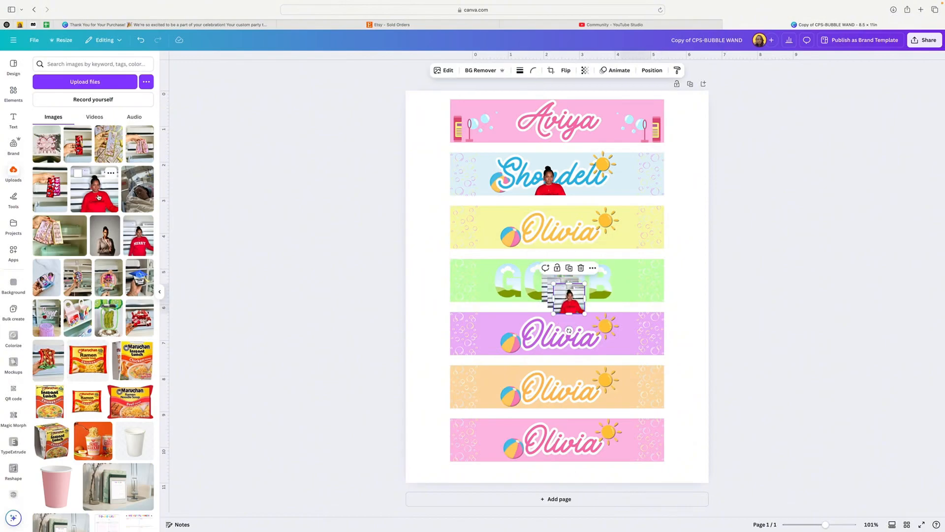
pyautogui.click(98, 197)
pyautogui.click(160, 291)
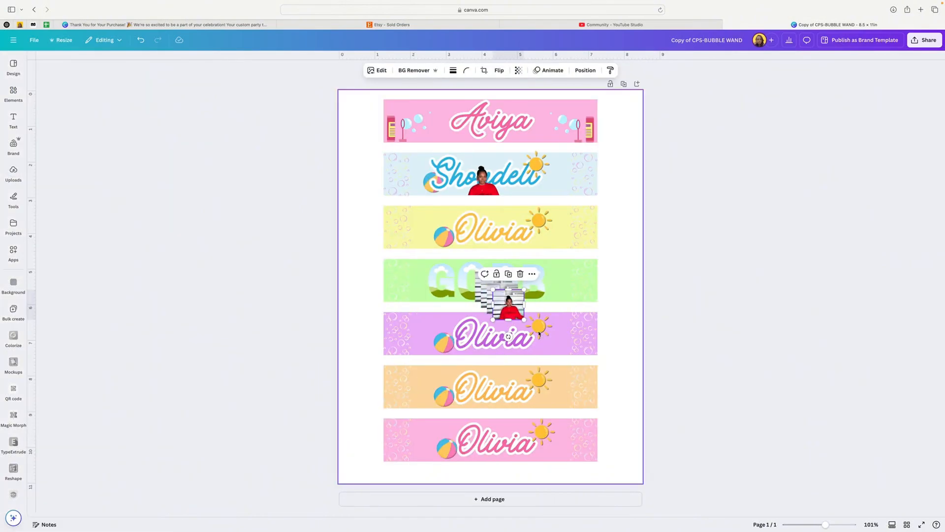
# Fill the G, C, D and B letter frames on the green banner with one copy of the photo each.
pyautogui.moveTo(508, 307); pyautogui.dragTo(442, 283)
pyautogui.click(502, 299)
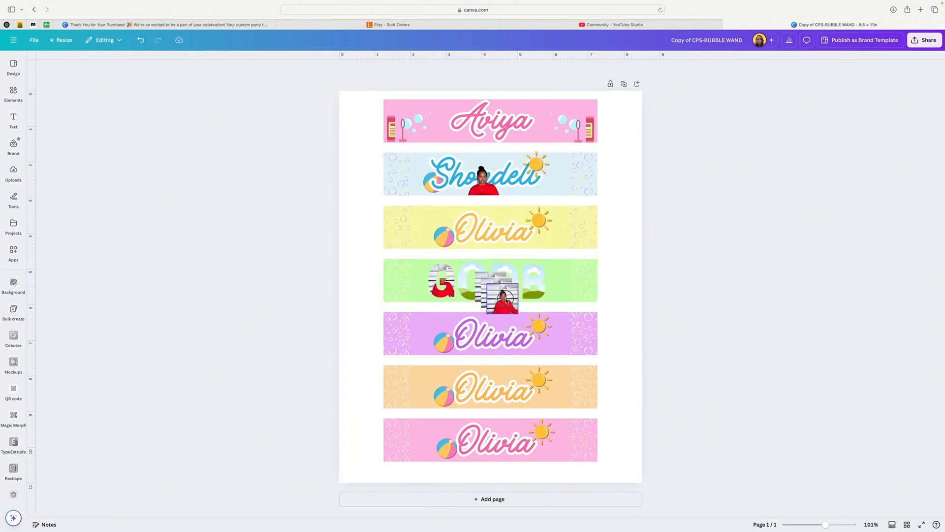
pyautogui.moveTo(506, 301); pyautogui.dragTo(475, 284)
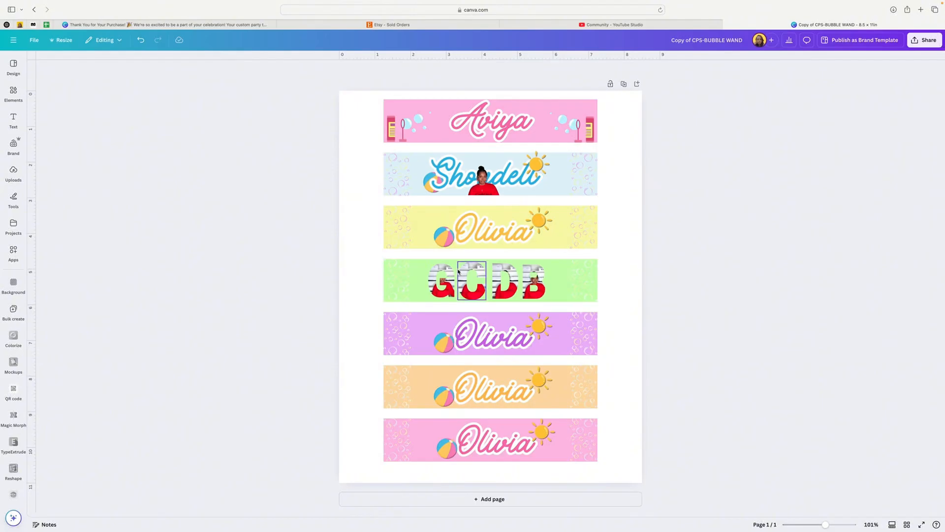
# Adjust the photo crops inside the G and C frames so the woman's face shows within each letter.
pyautogui.doubleClick(437, 289)
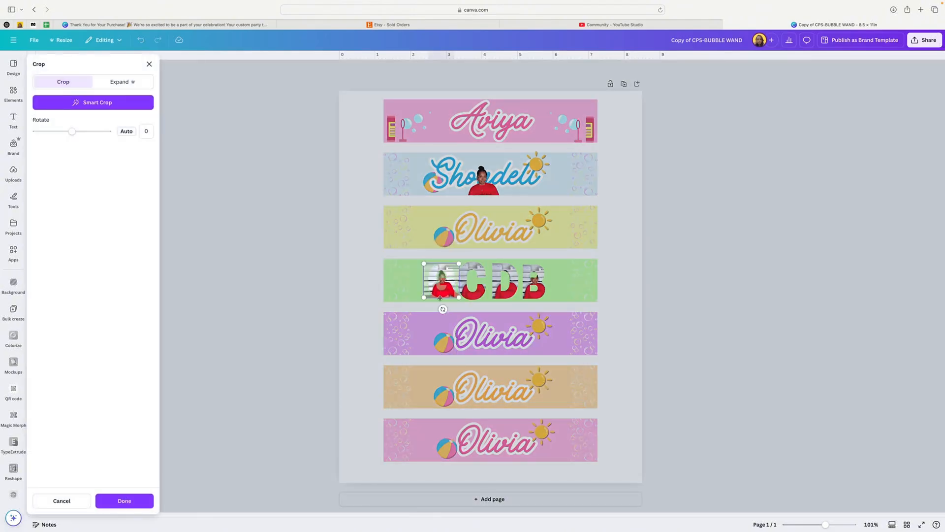
pyautogui.moveTo(424, 298)
pyautogui.mouseDown()
pyautogui.moveTo(408, 316)
pyautogui.moveTo(451, 296)
pyautogui.moveTo(434, 297)
pyautogui.mouseUp()
pyautogui.click(351, 291)
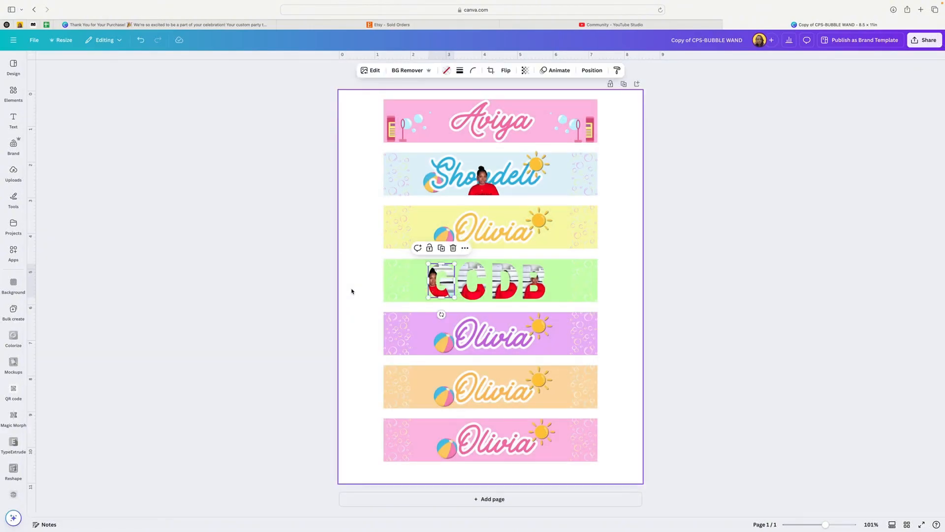
pyautogui.click(469, 285)
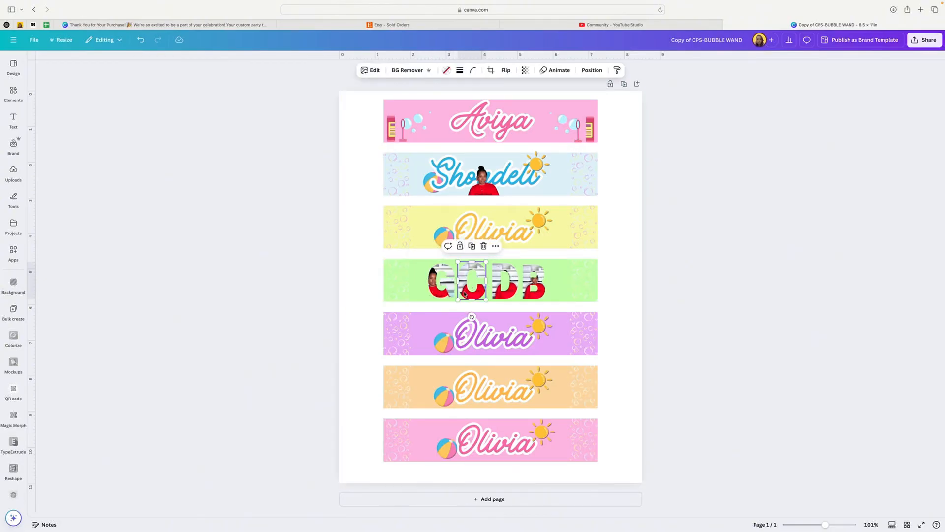
pyautogui.doubleClick(464, 293)
pyautogui.moveTo(453, 300); pyautogui.dragTo(463, 284)
pyautogui.click(623, 302)
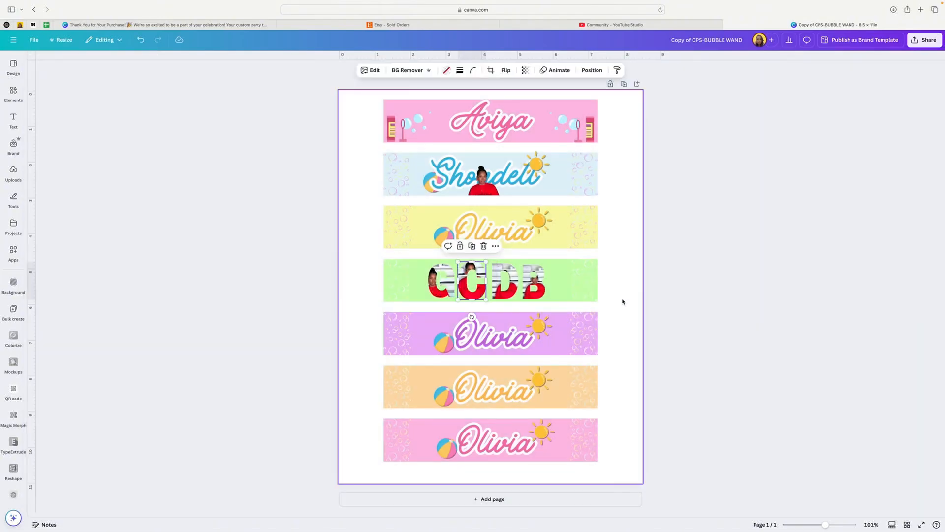
# Adjust the photo crop inside the D frame so the woman's face falls on the letter's curved side.
pyautogui.doubleClick(498, 280)
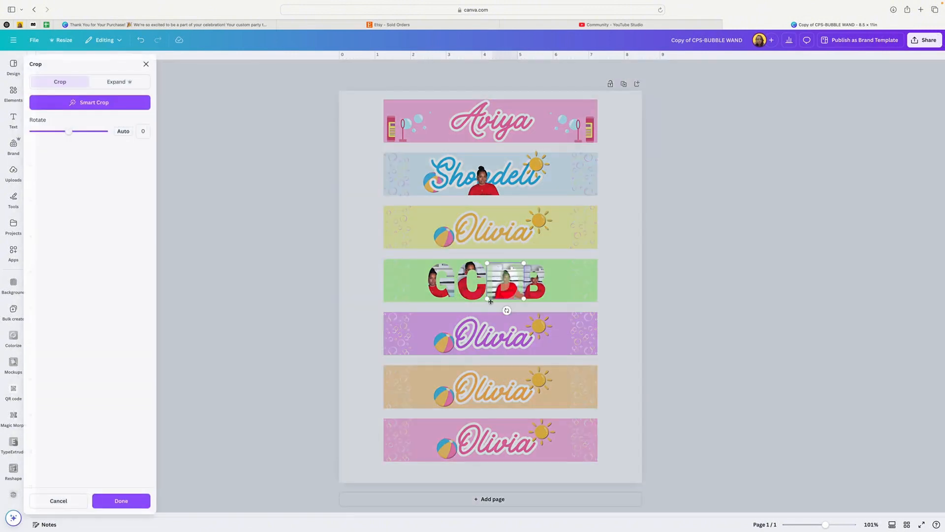
pyautogui.moveTo(488, 298); pyautogui.dragTo(509, 296)
pyautogui.press('Return')
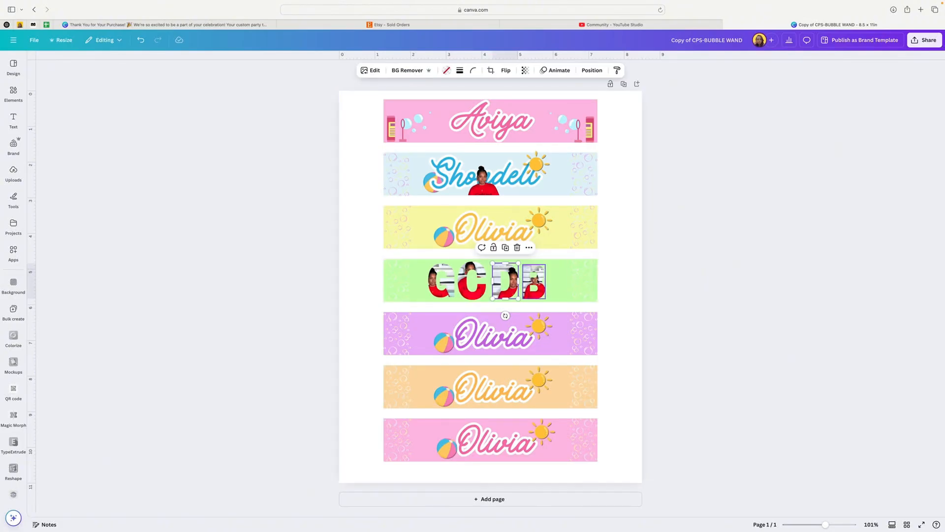
pyautogui.click(560, 281)
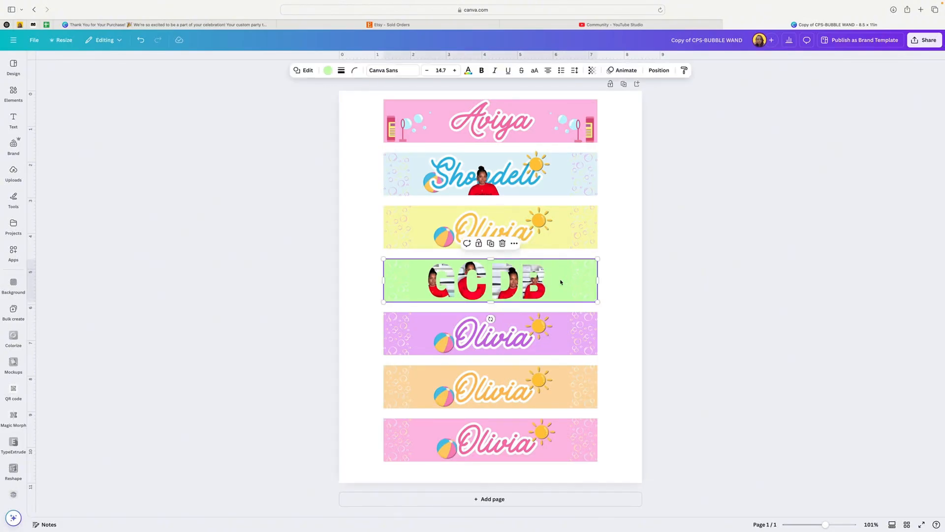
# Give the G frame on the green banner a solid border with a weight of 2.
pyautogui.click(435, 293)
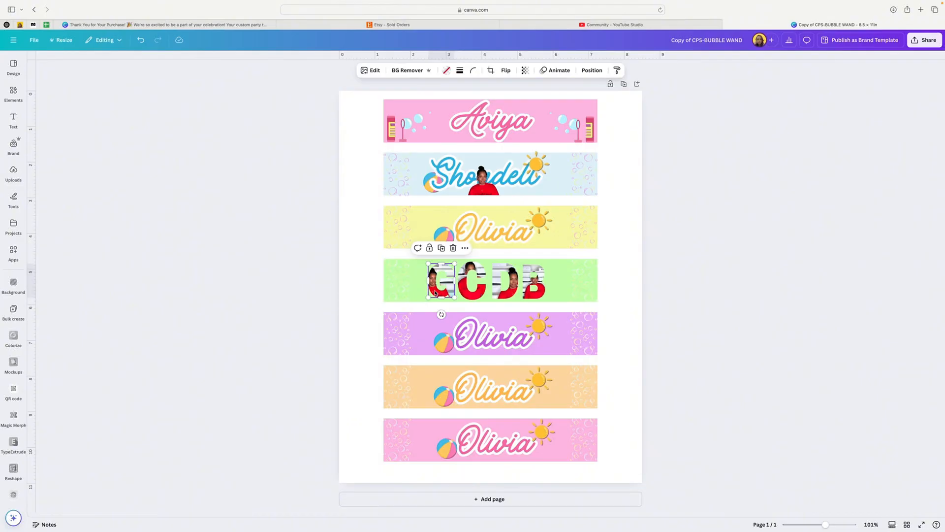
pyautogui.click(459, 71)
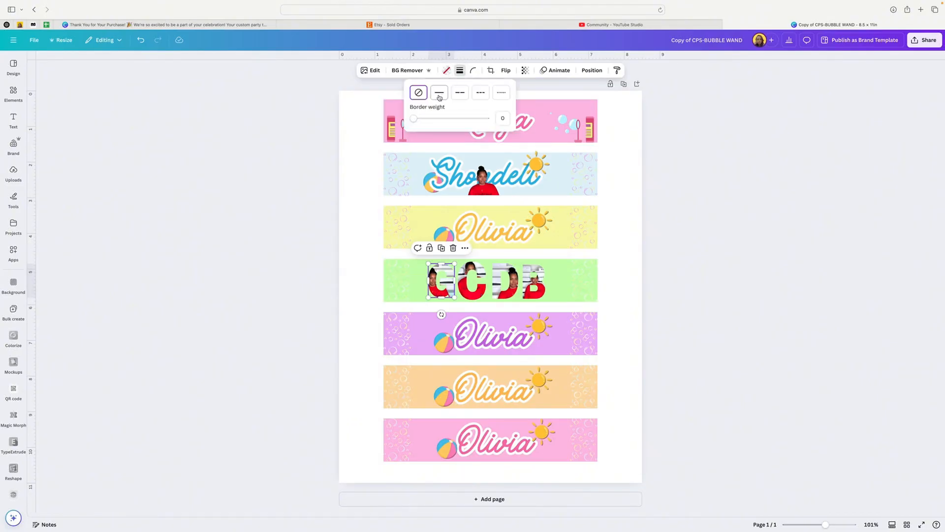
pyautogui.click(440, 94)
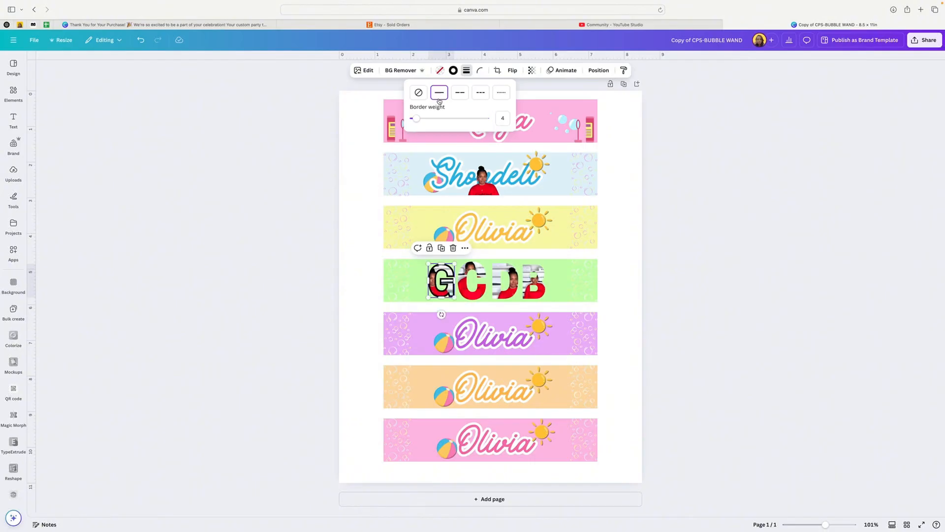
pyautogui.moveTo(417, 118)
pyautogui.mouseDown()
pyautogui.moveTo(430, 119)
pyautogui.moveTo(415, 119)
pyautogui.mouseUp()
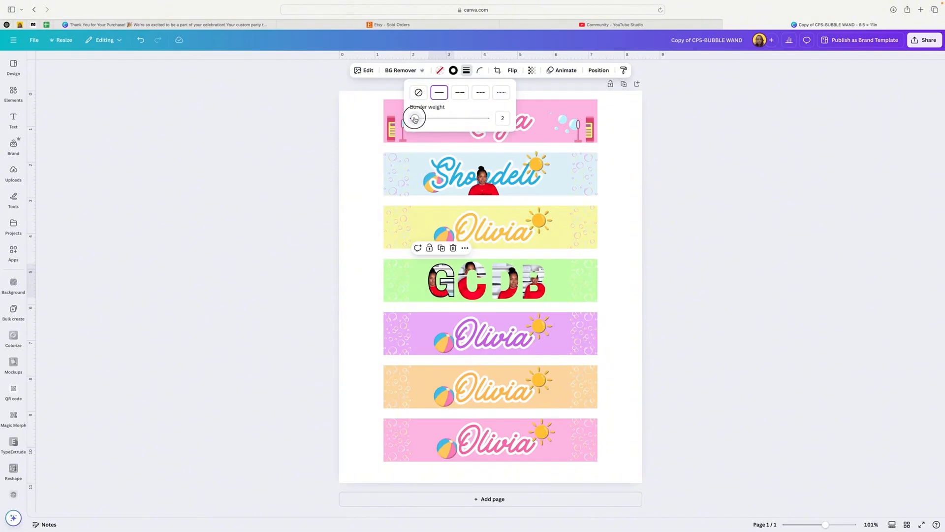
pyautogui.click(395, 158)
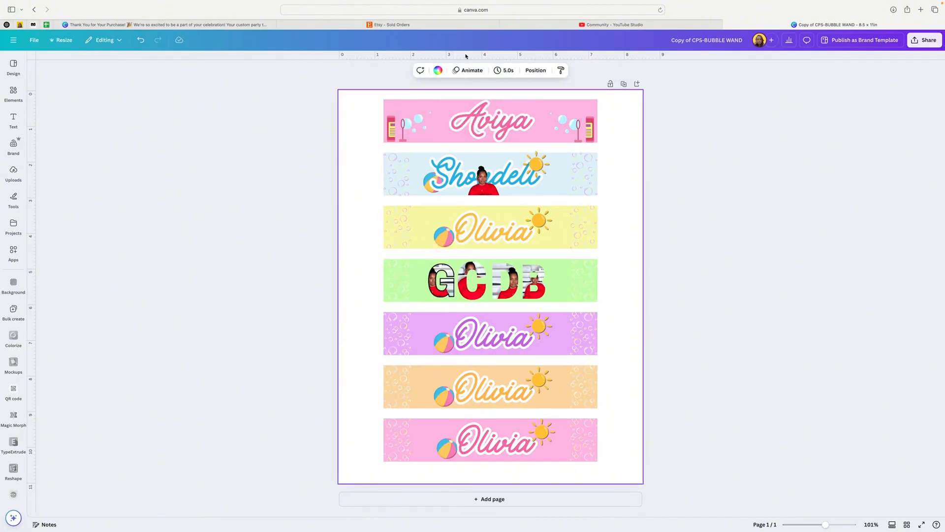
# Change the G frame's border color to the dark pink from the document colors.
pyautogui.click(445, 263)
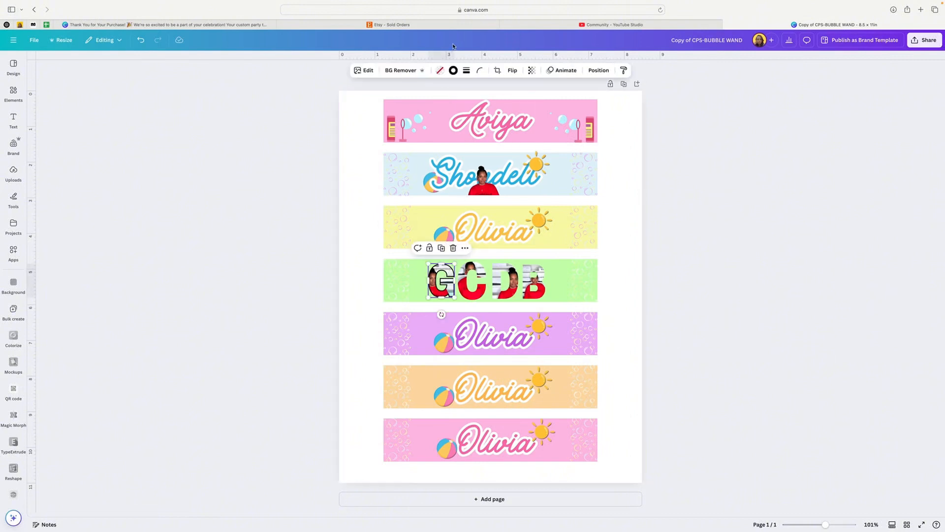
pyautogui.click(454, 71)
pyautogui.click(82, 142)
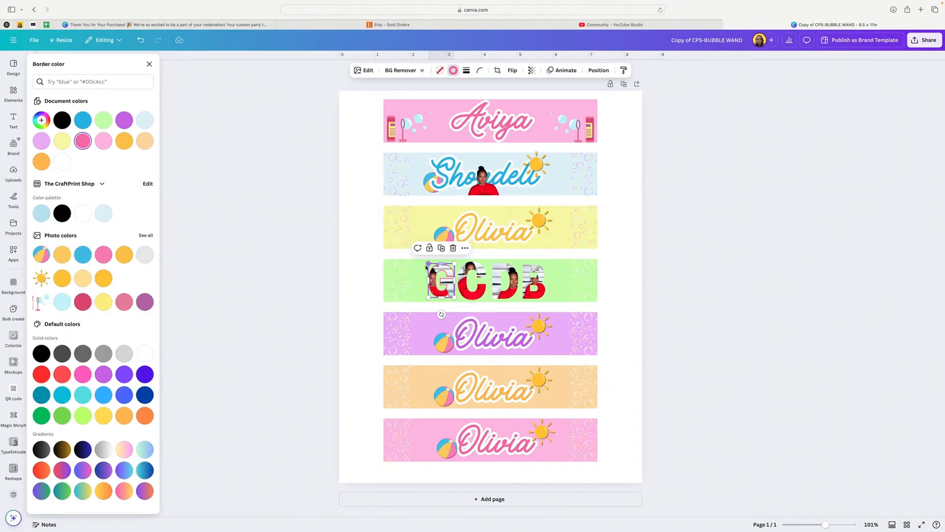
pyautogui.click(425, 268)
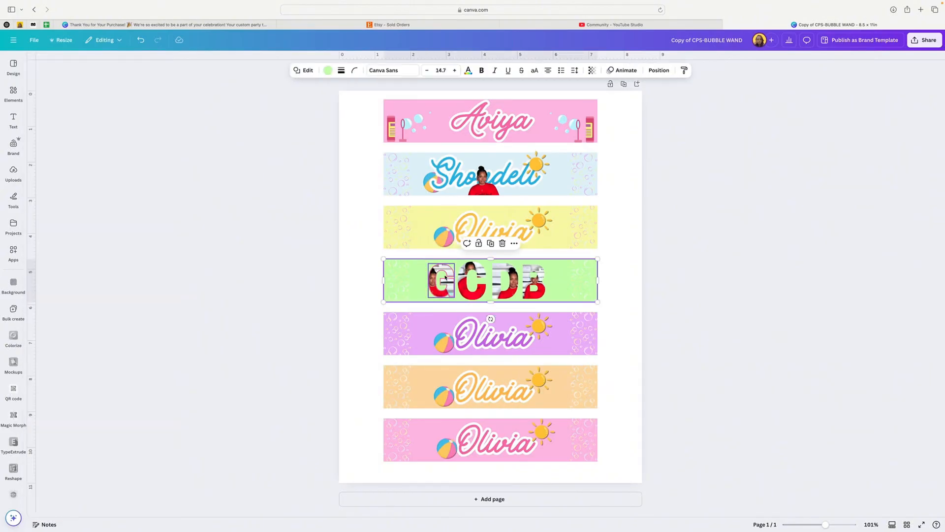
pyautogui.click(442, 274)
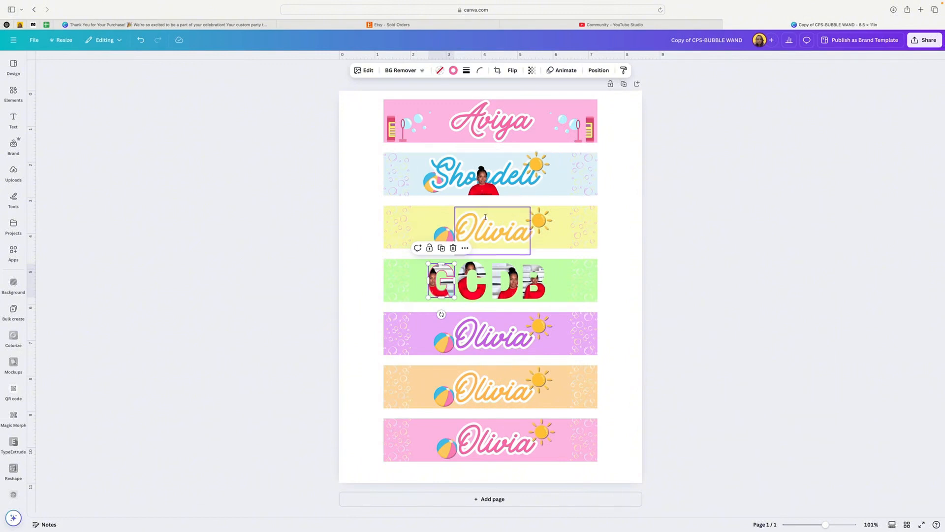
pyautogui.scroll(-1, 629, 218)
pyautogui.scroll(1, 754, 183)
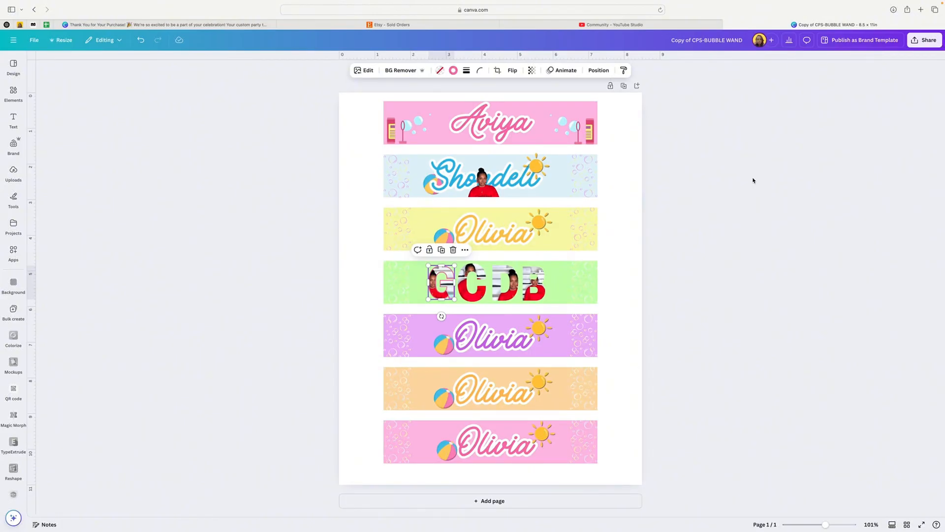
pyautogui.scroll(1, 752, 180)
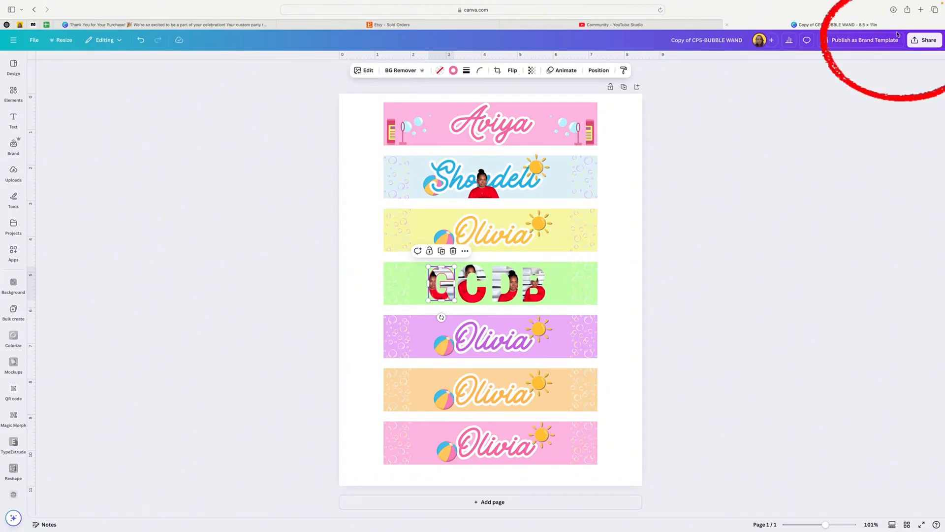
# Download the design as a PDF Print file with Flatten PDF enabled.
pyautogui.click(924, 41)
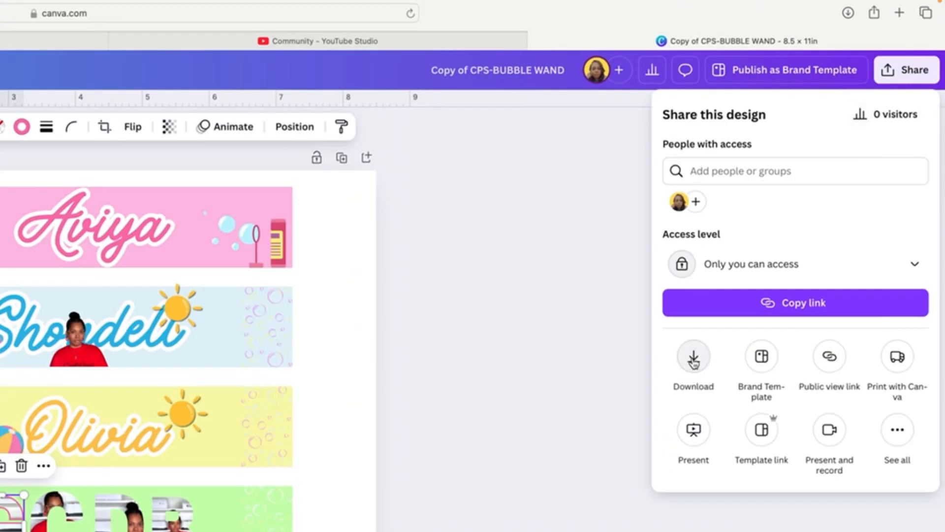
pyautogui.click(694, 362)
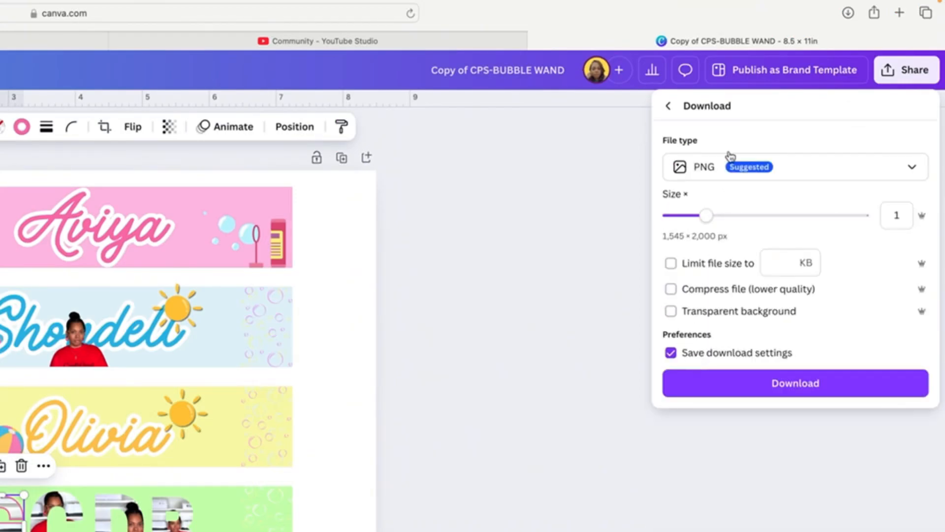
pyautogui.click(729, 164)
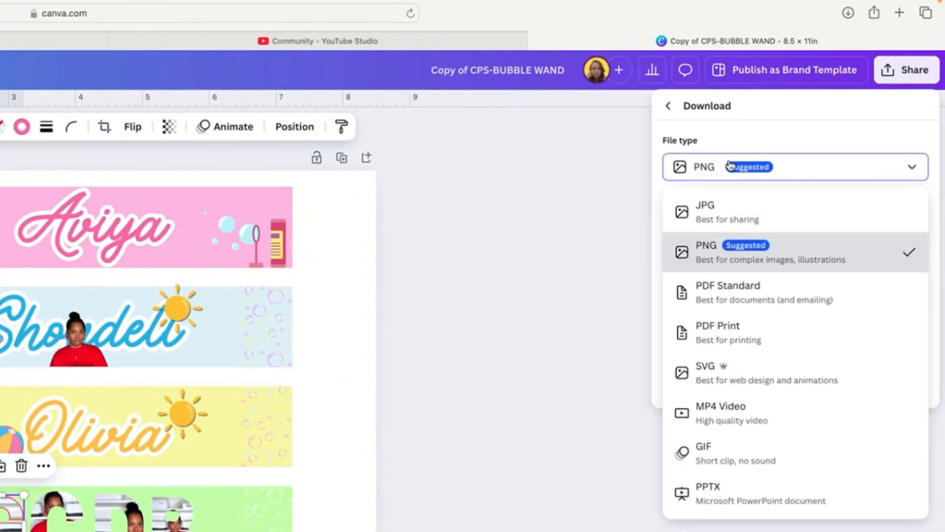
pyautogui.click(715, 329)
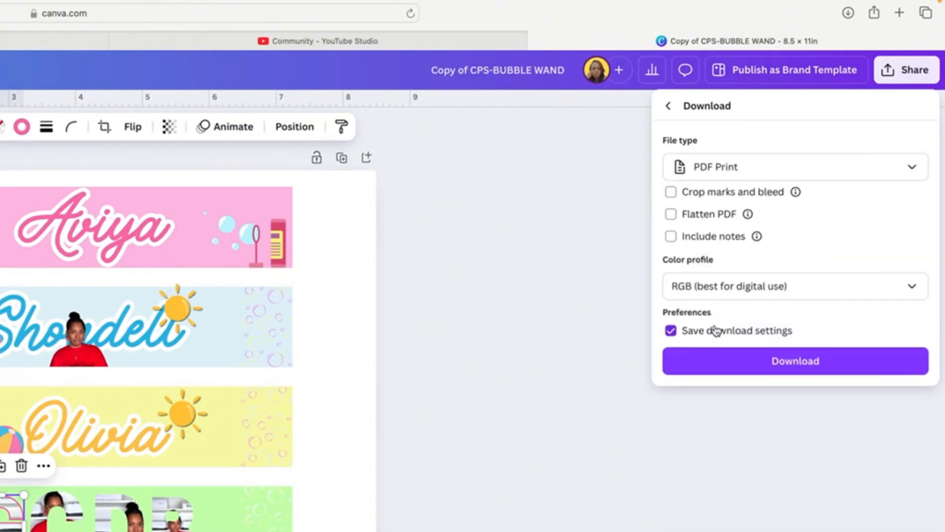
pyautogui.click(671, 215)
pyautogui.click(818, 362)
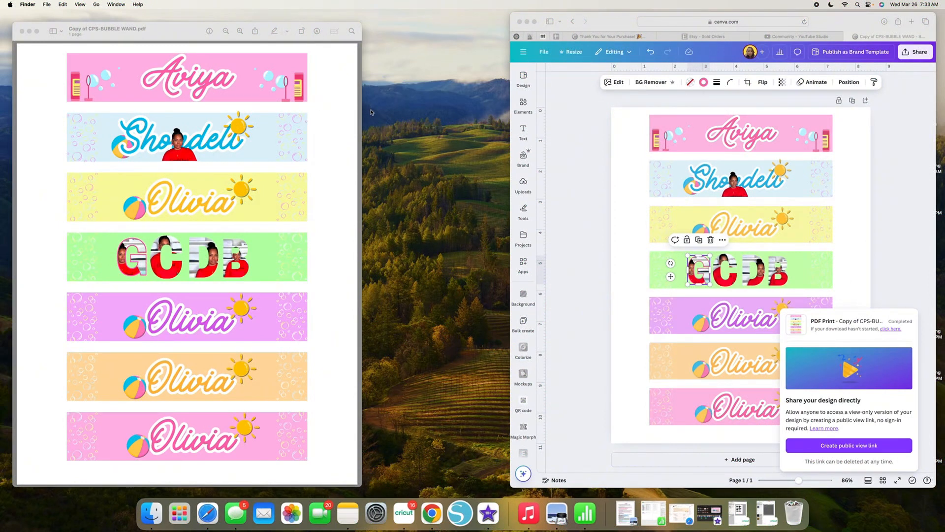
# Switch to Preview and open the print settings for the downloaded bubble wand PDF.
pyautogui.click(155, 36)
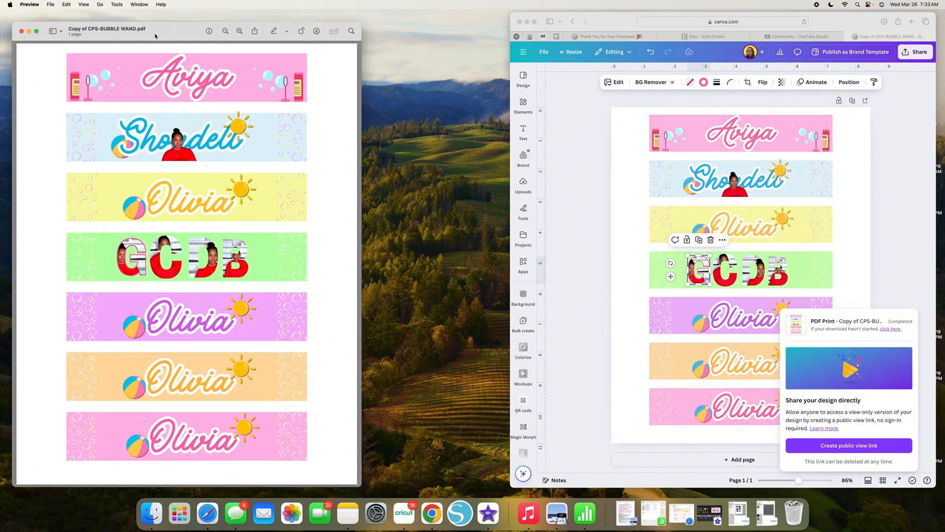
pyautogui.click(51, 6)
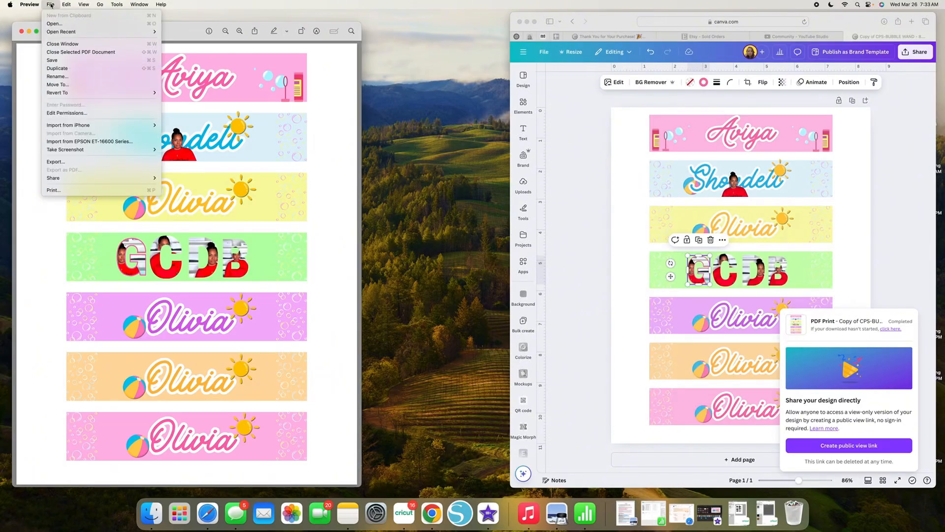
pyautogui.click(54, 191)
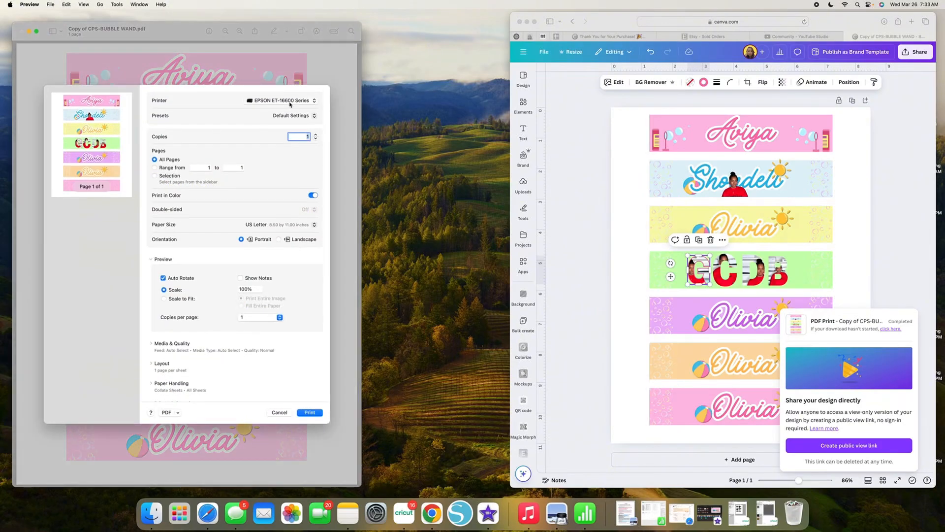
# Print the PDF with paper fed from the Rear Tray, media type Photo Glossy Paper and quality Best.
pyautogui.scroll(-3, 220, 241)
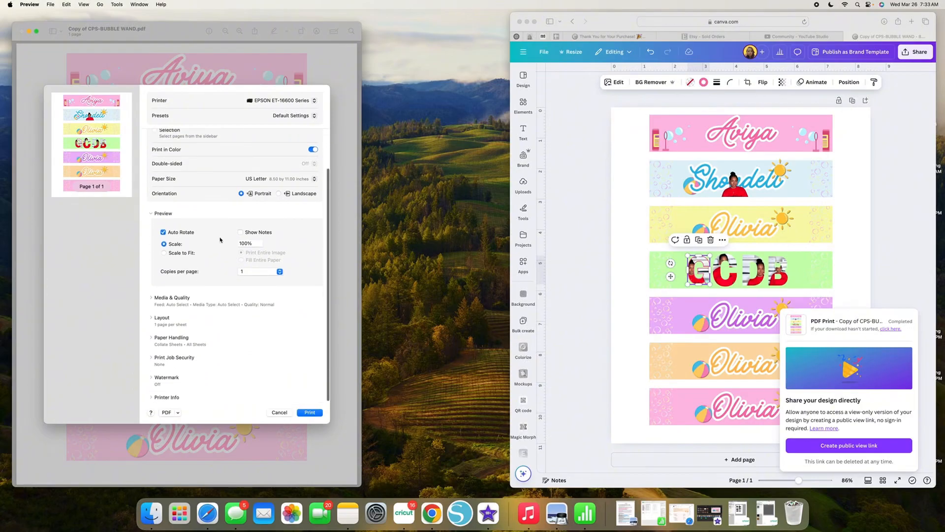
pyautogui.click(155, 297)
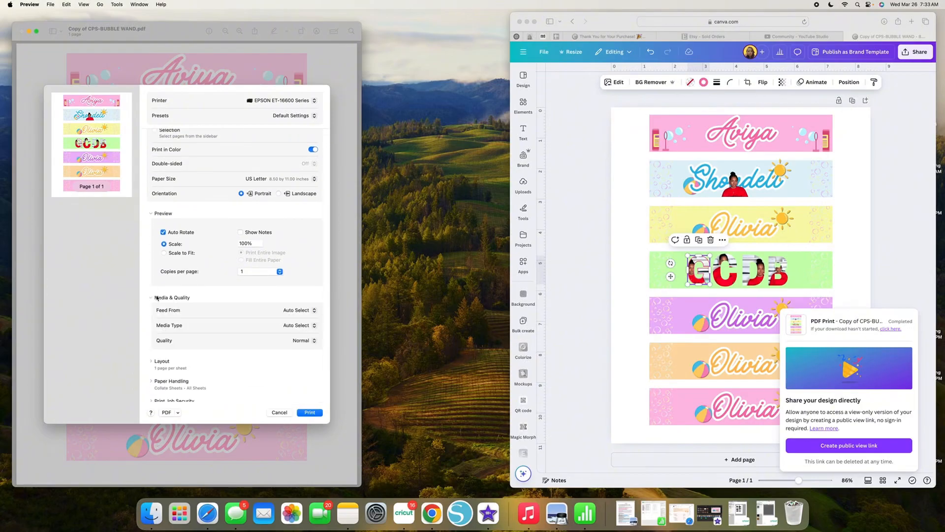
pyautogui.click(298, 311)
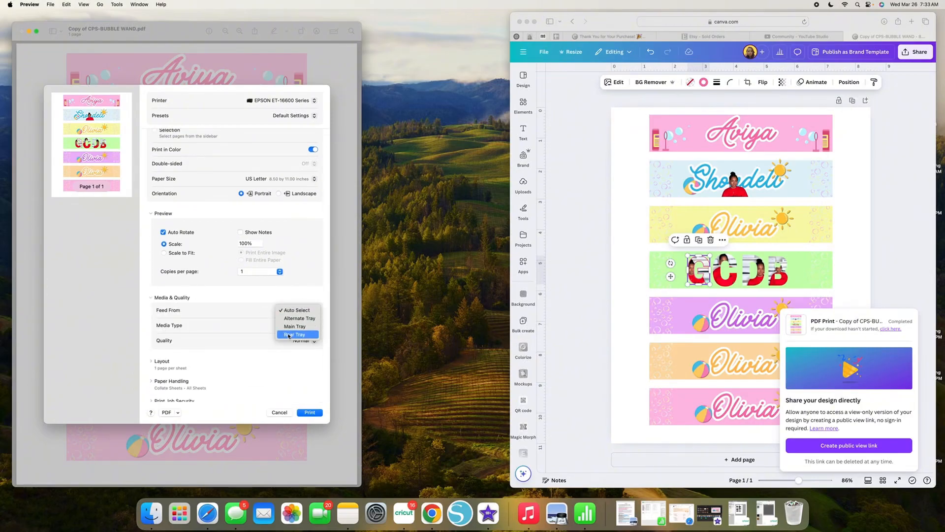
pyautogui.click(291, 327)
pyautogui.click(292, 326)
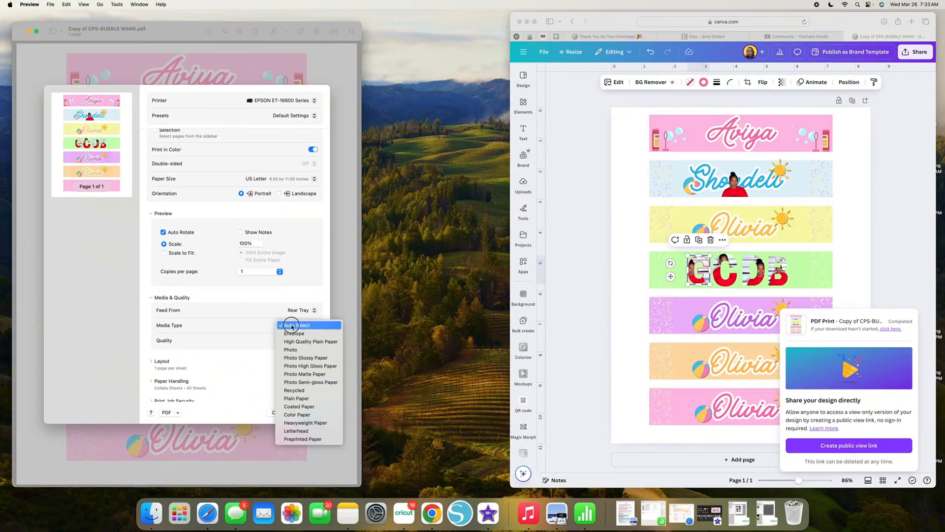
pyautogui.click(311, 358)
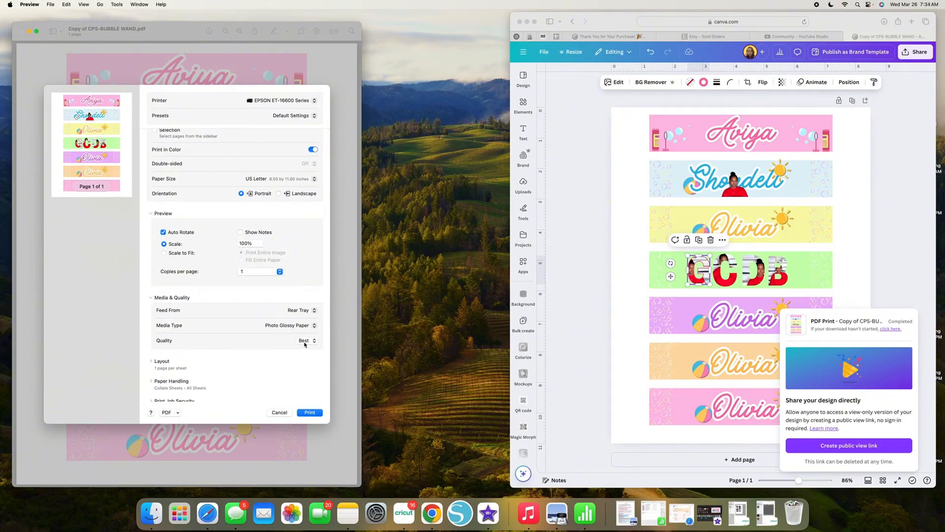
pyautogui.scroll(-1, 304, 344)
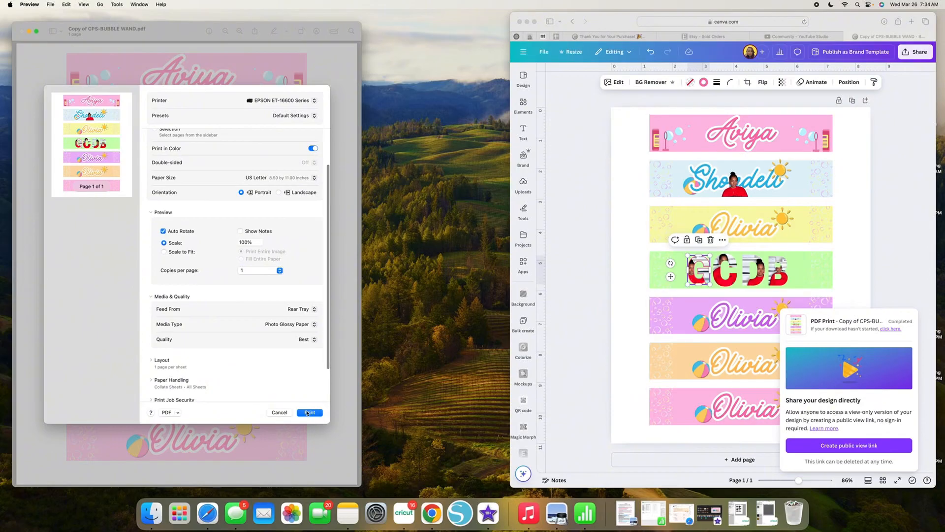
pyautogui.click(306, 413)
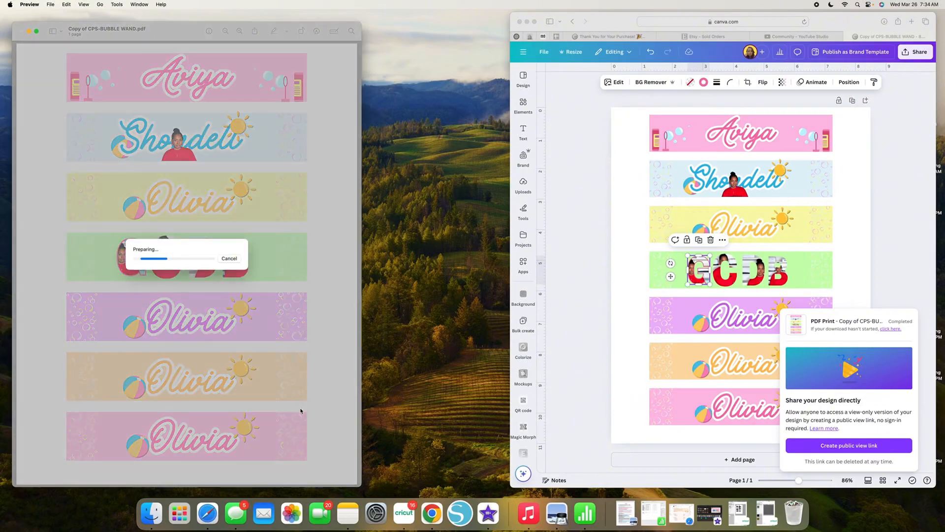